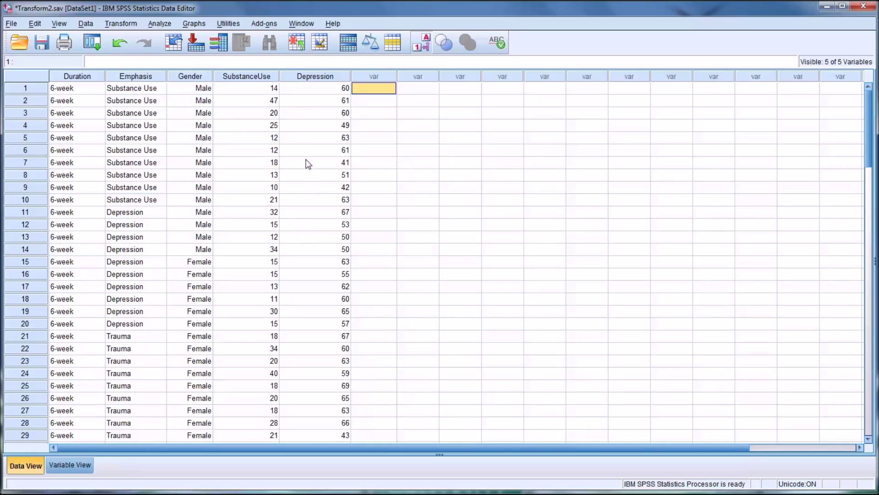
# Select and deselect the Duration, Emphasis, Gender, SubstanceUse and Depression columns in the data grid
pyautogui.click(248, 77)
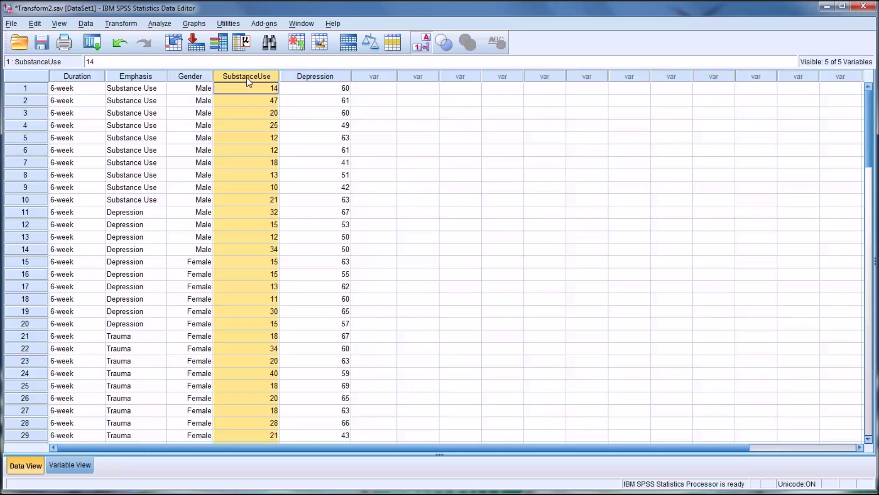
pyautogui.click(316, 77)
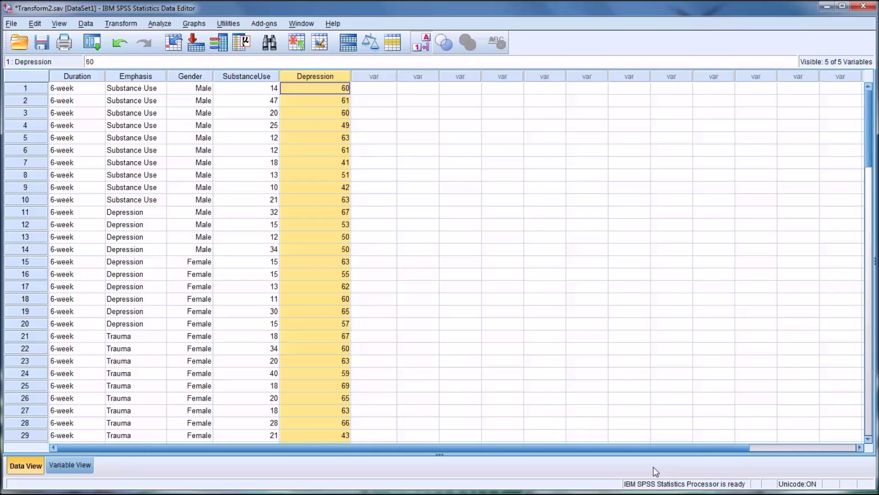
pyautogui.click(87, 91)
pyautogui.click(81, 77)
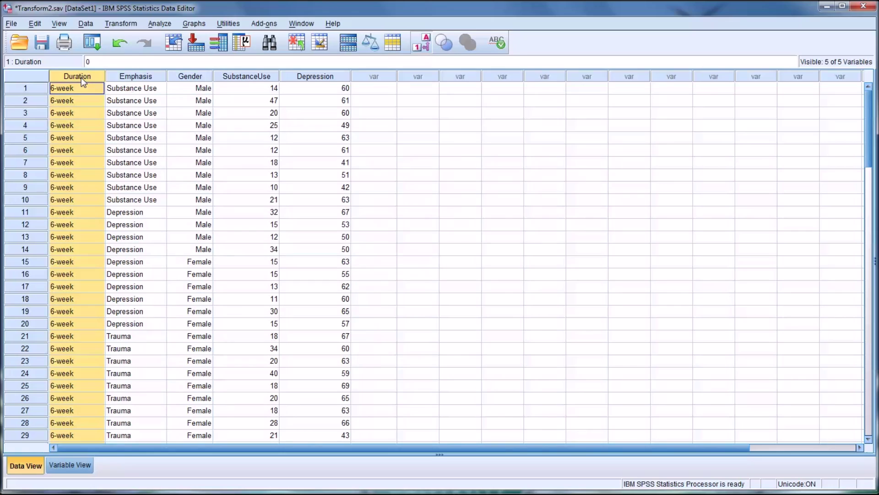
pyautogui.click(125, 78)
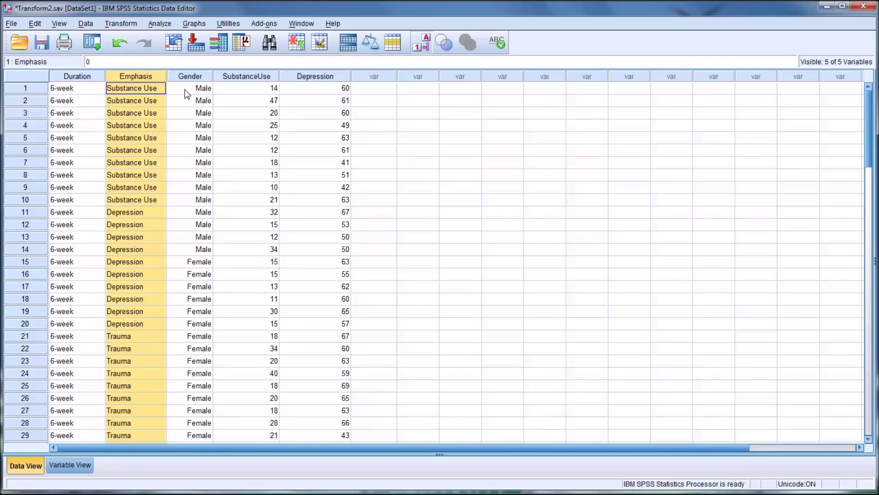
pyautogui.click(185, 76)
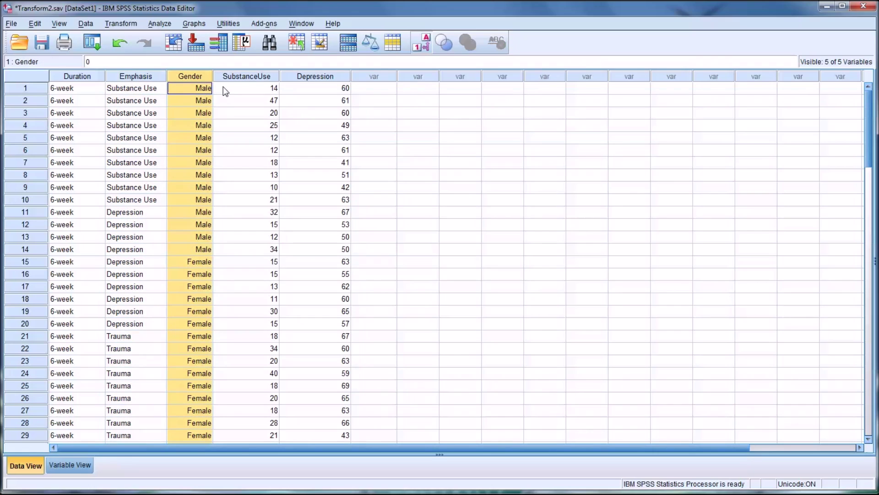
pyautogui.click(250, 79)
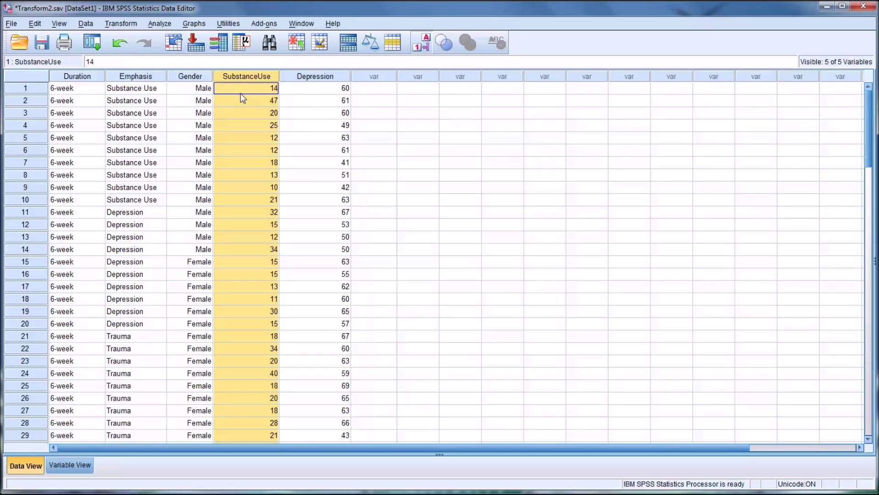
pyautogui.click(300, 76)
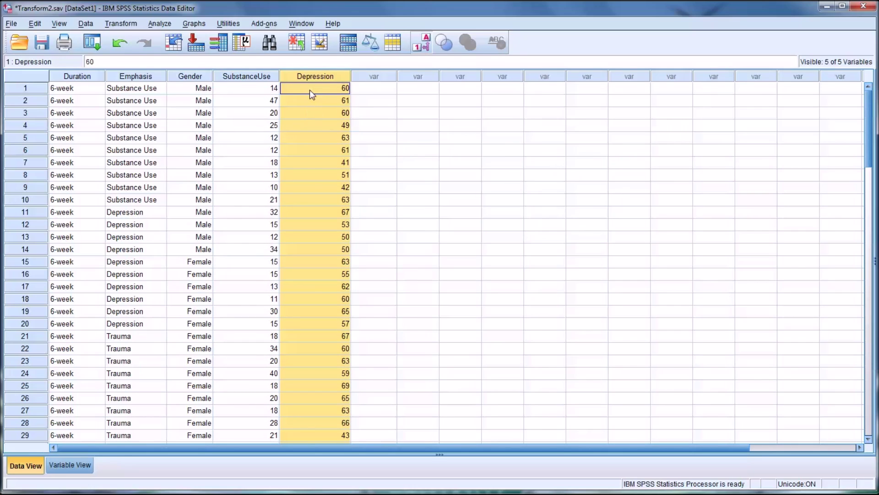
pyautogui.press('Right')
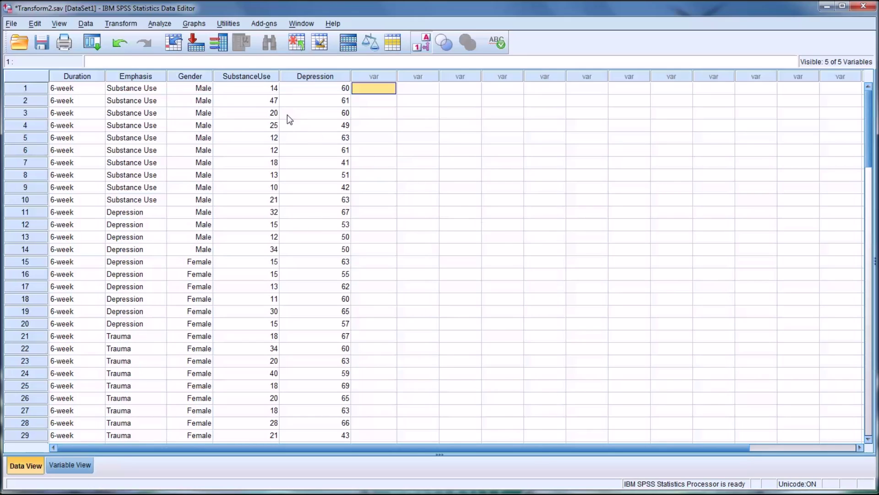
pyautogui.click(241, 78)
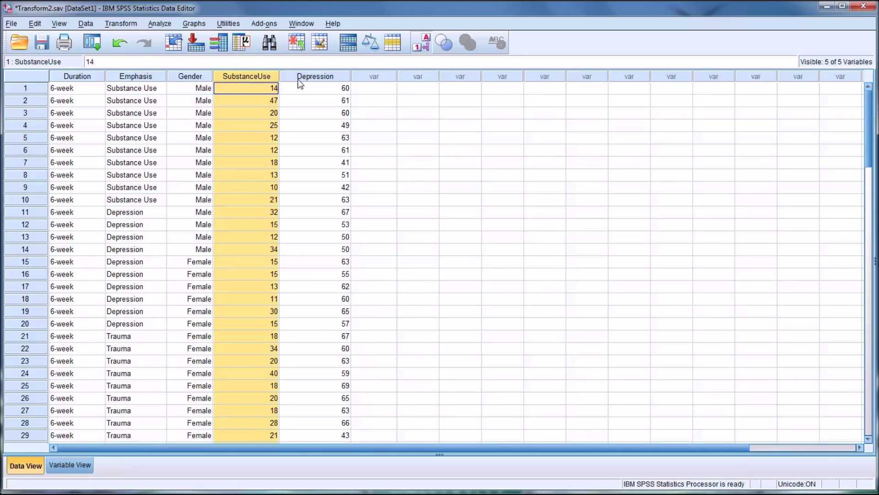
pyautogui.click(302, 77)
pyautogui.click(245, 76)
pyautogui.click(359, 86)
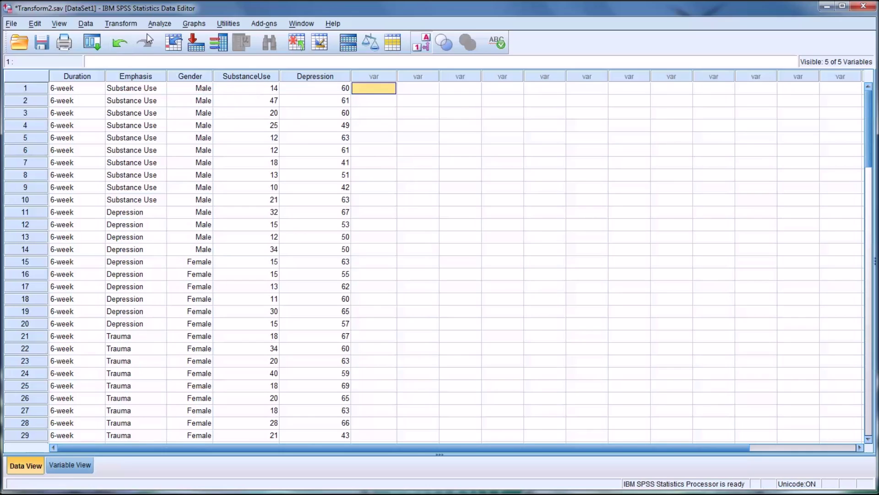
# Set up Explore with SubstanceUse as the dependent variable and default statistics
pyautogui.click(159, 24)
pyautogui.moveTo(198, 51)
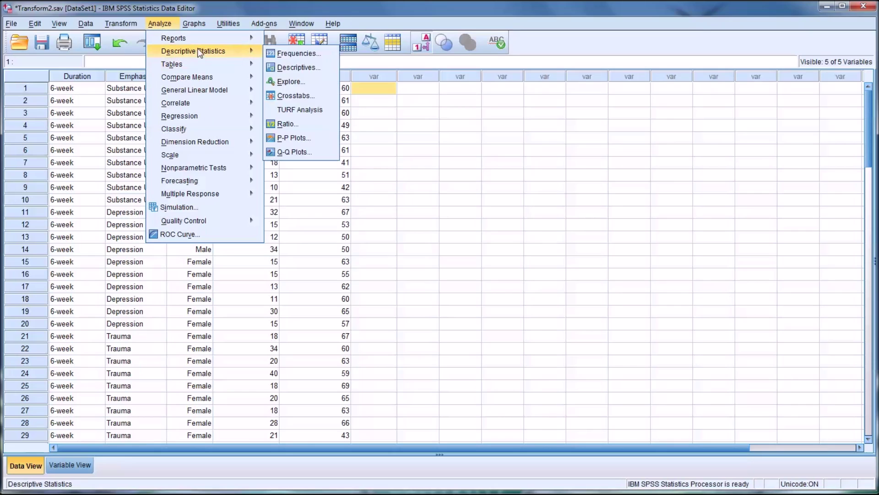
pyautogui.click(299, 83)
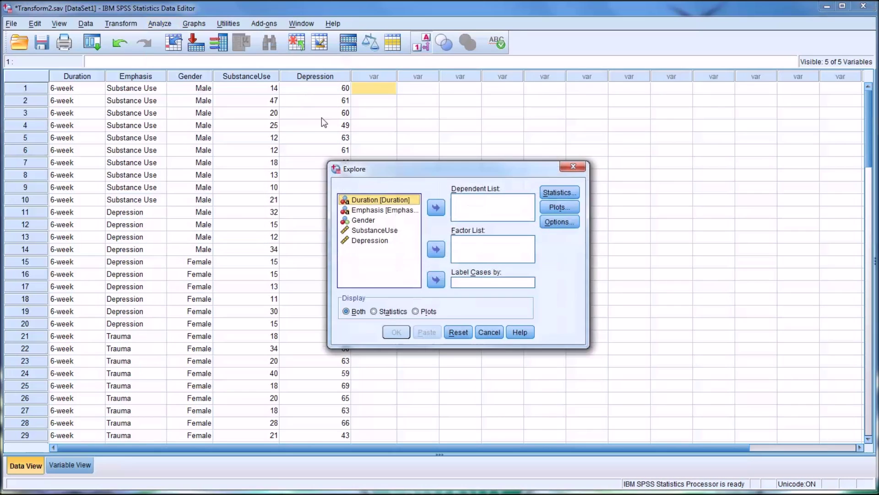
pyautogui.click(373, 230)
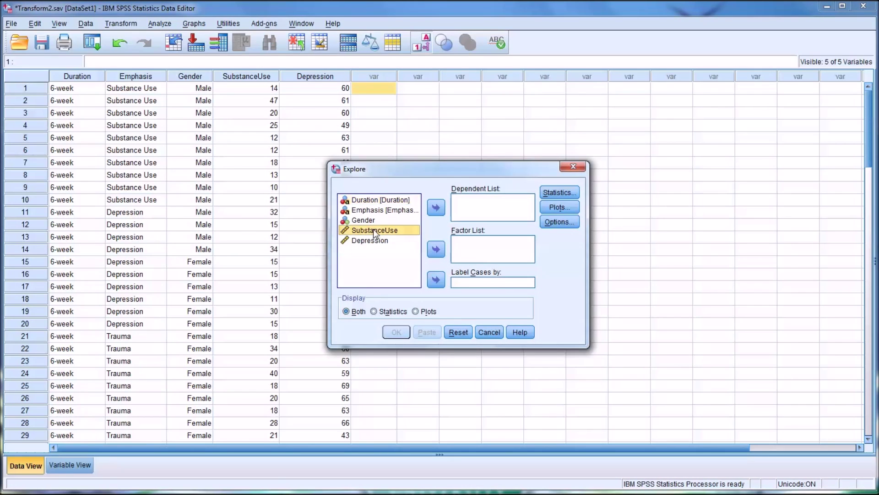
pyautogui.click(436, 209)
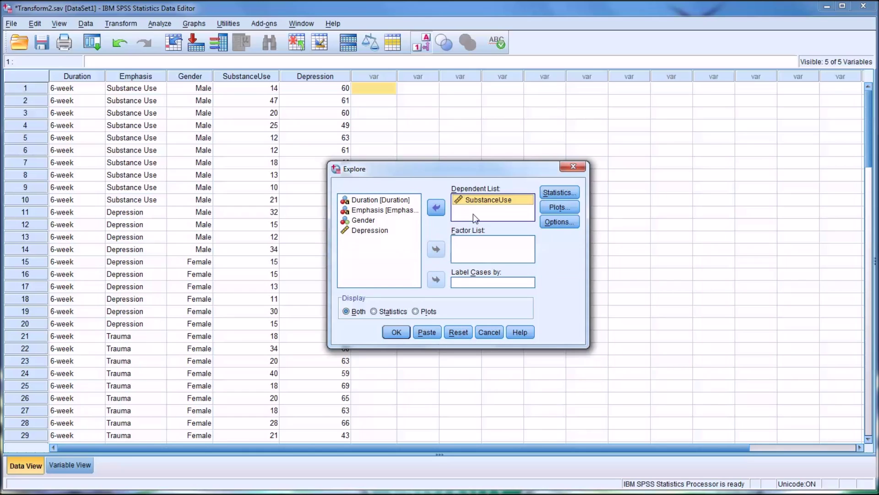
pyautogui.click(554, 193)
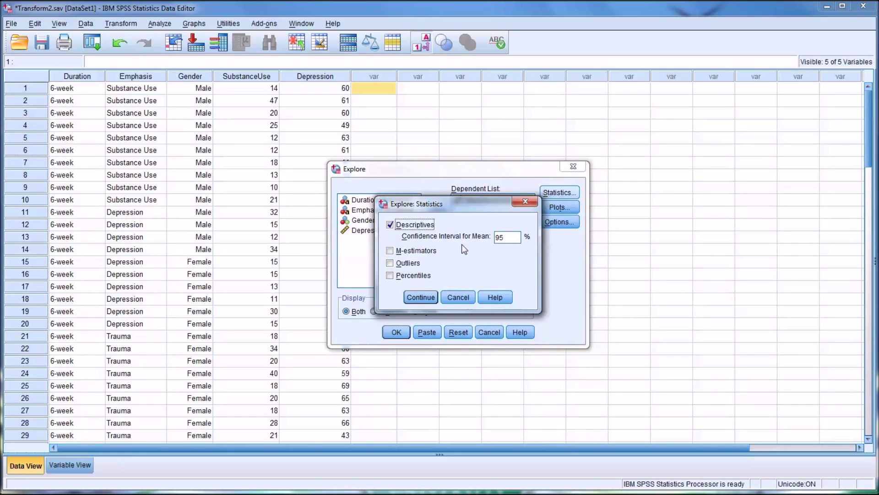
pyautogui.click(425, 298)
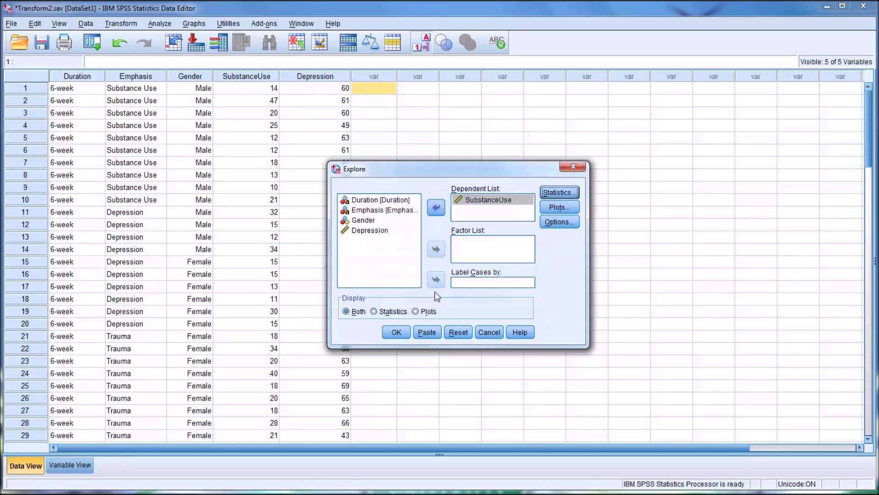
# Turn off stem-and-leaf, turn on the histogram, keep default missing values, and run Explore
pyautogui.click(545, 207)
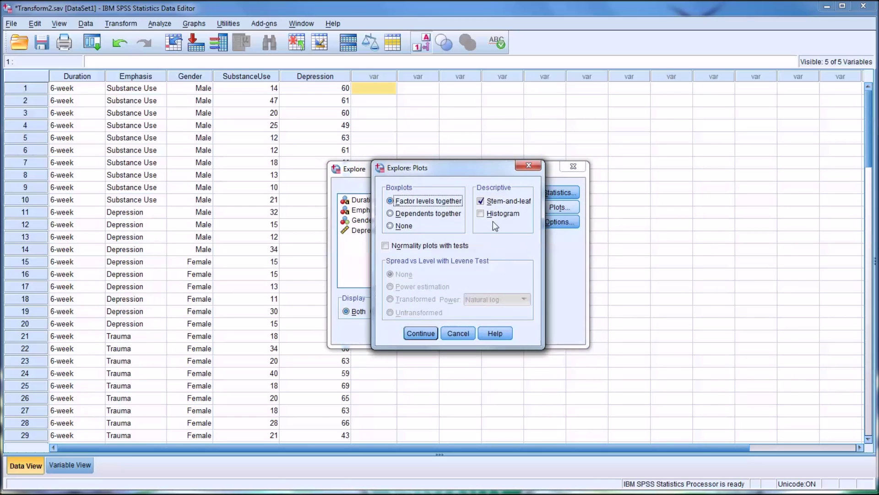
pyautogui.click(481, 202)
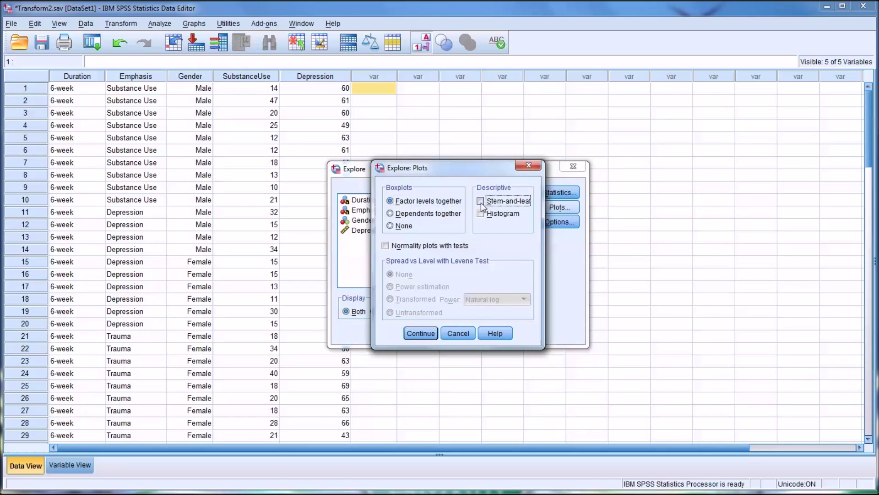
pyautogui.click(481, 214)
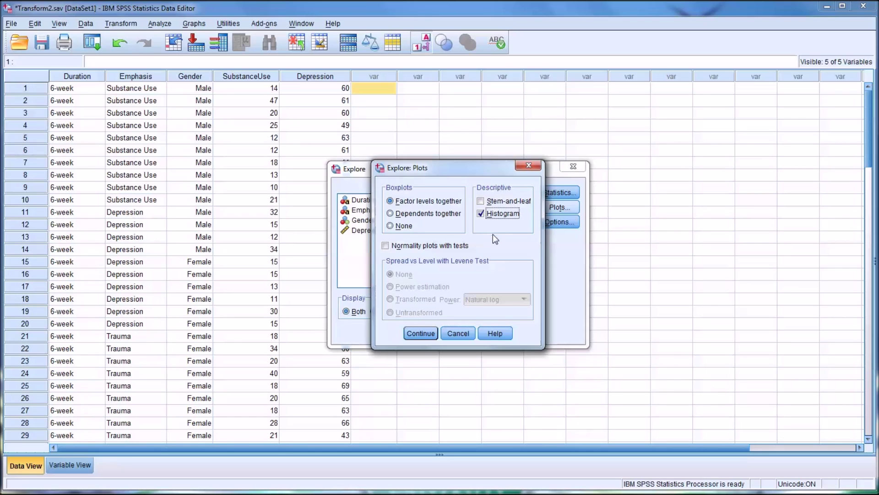
pyautogui.click(424, 334)
pyautogui.click(558, 222)
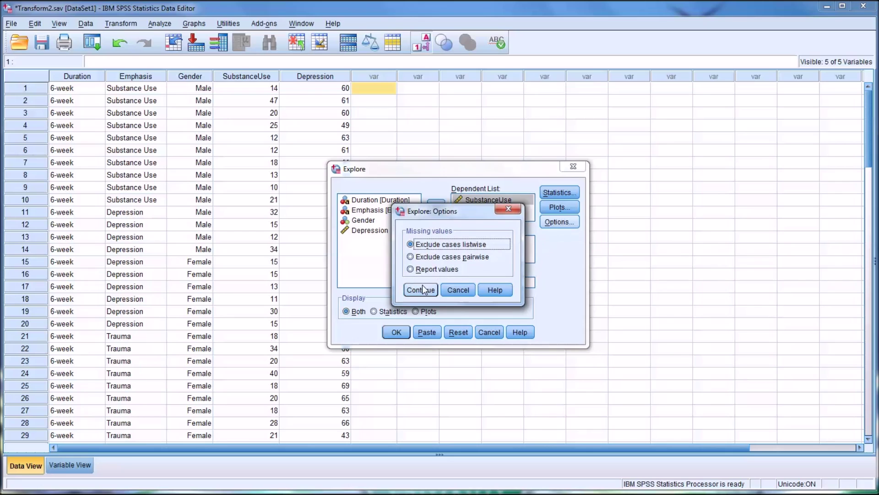
pyautogui.click(424, 289)
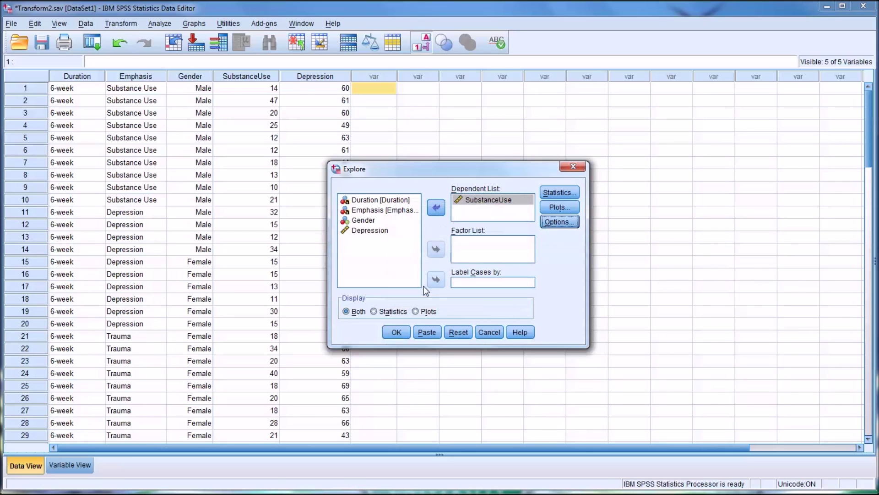
pyautogui.click(396, 332)
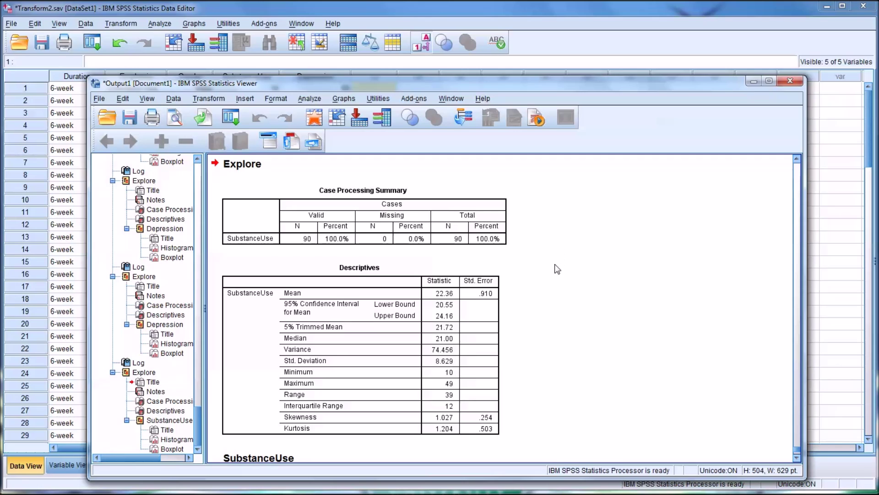
pyautogui.scroll(-1, 557, 269)
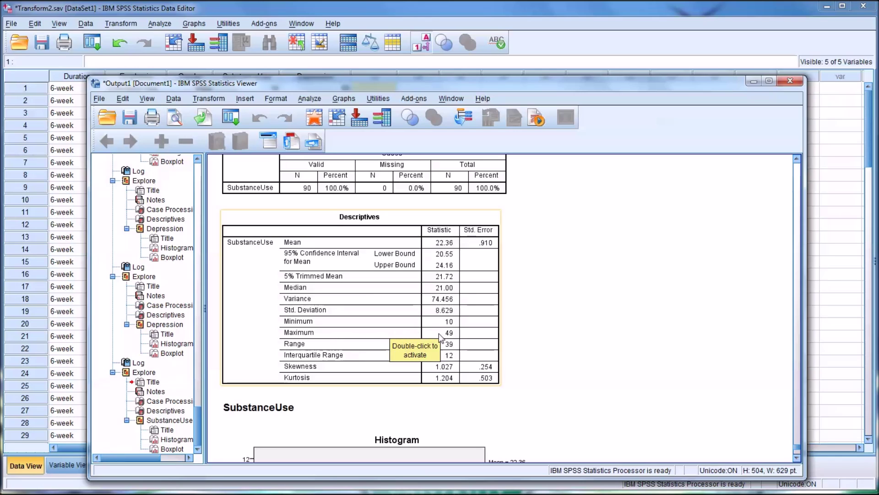
pyautogui.click(554, 327)
pyautogui.scroll(-2, 564, 309)
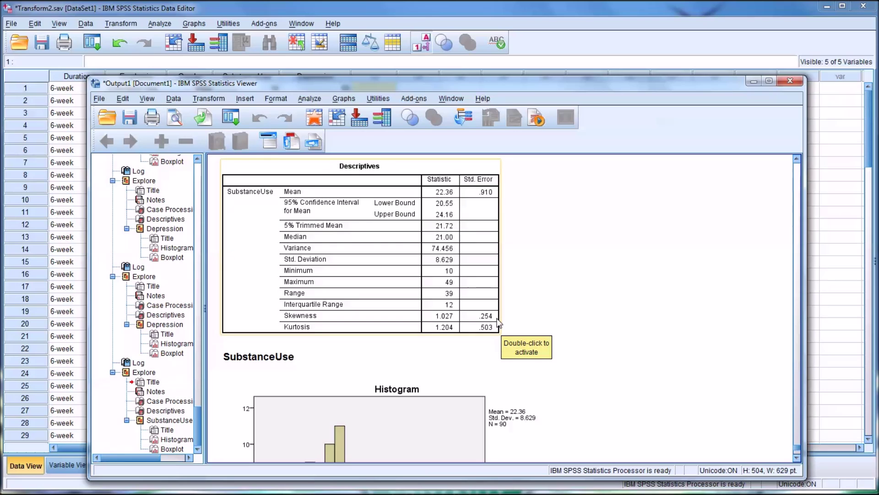
# Scroll past the SubstanceUse histogram and back up to the Descriptives table showing skewness 1.027
pyautogui.scroll(-2, 573, 389)
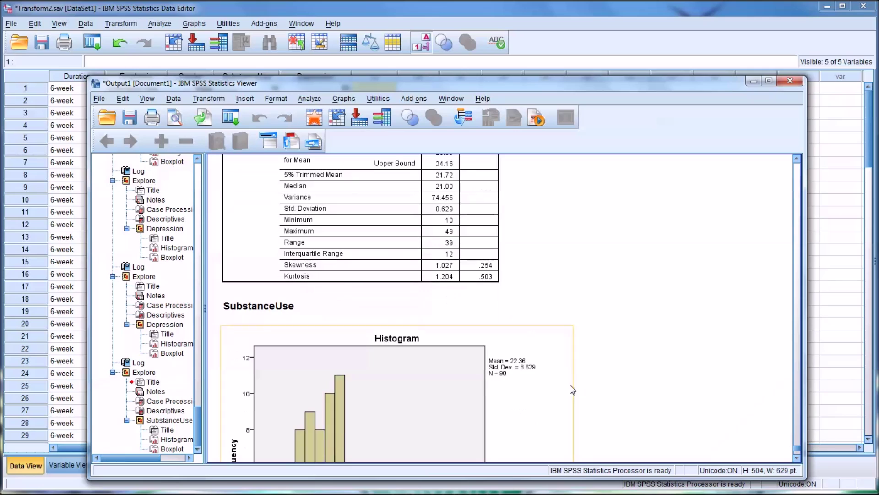
pyautogui.scroll(-6, 636, 394)
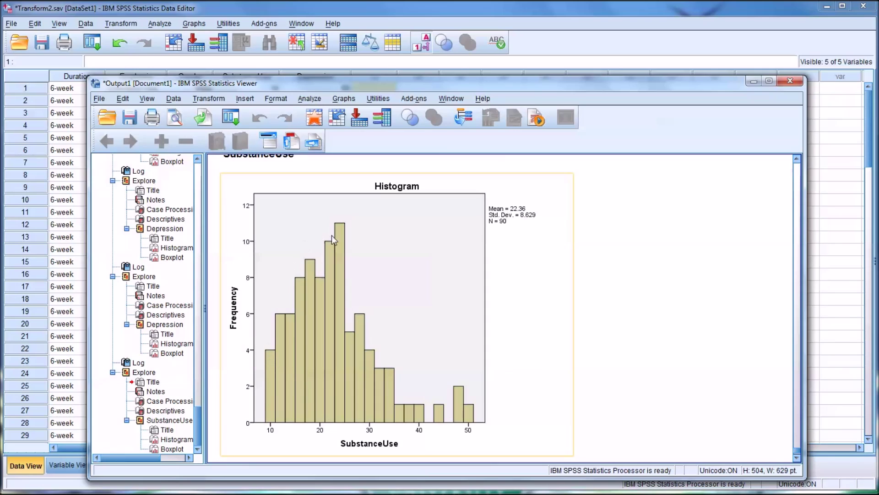
pyautogui.scroll(3, 409, 276)
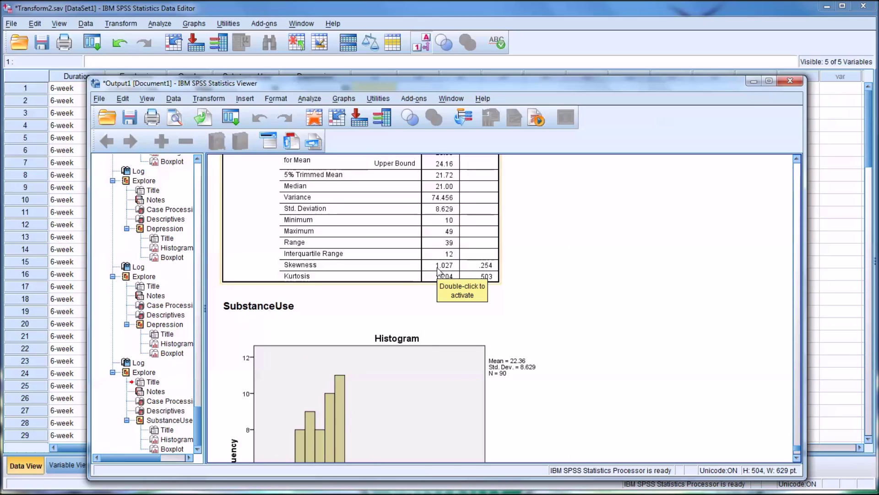
pyautogui.scroll(-3, 438, 270)
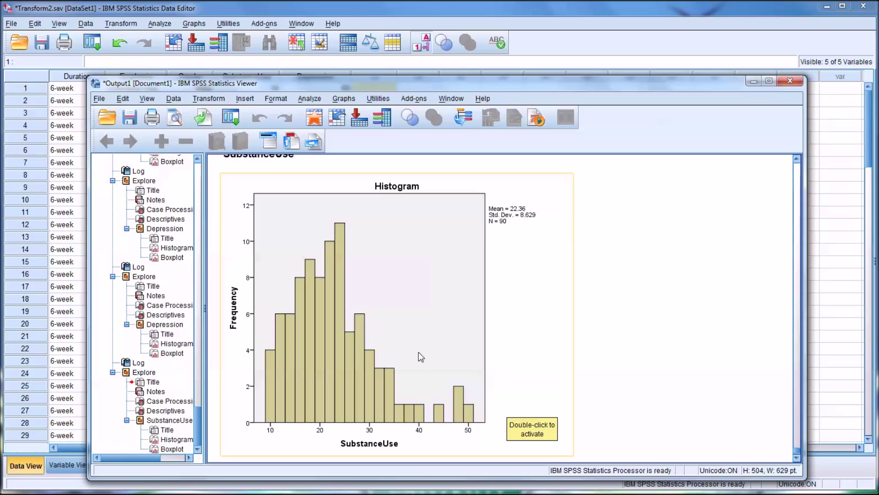
pyautogui.scroll(5, 527, 362)
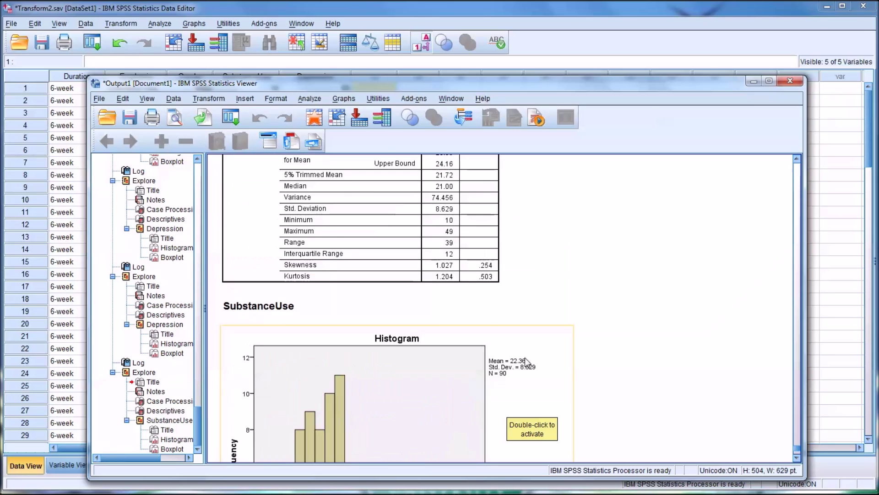
pyautogui.scroll(3, 527, 361)
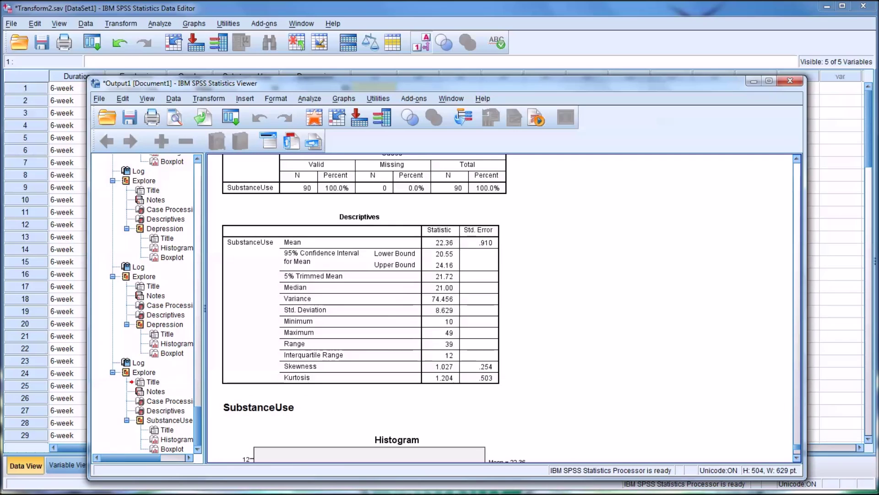
pyautogui.click(429, 379)
pyautogui.click(504, 364)
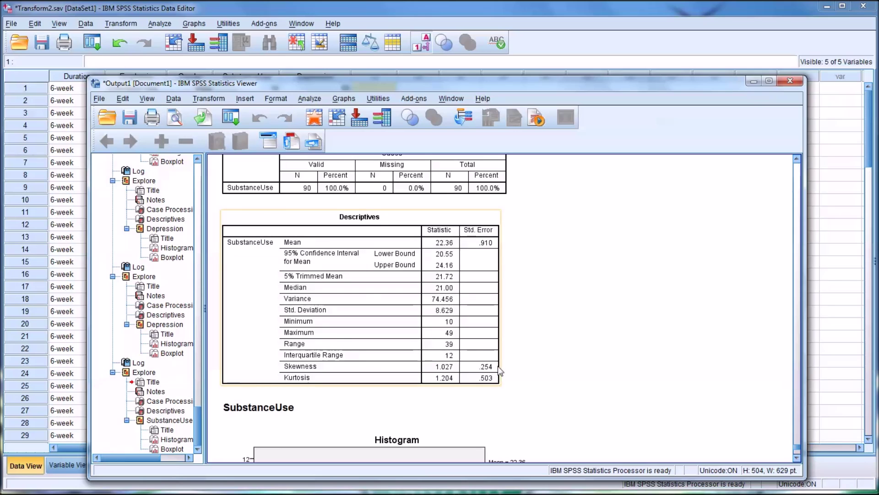
pyautogui.click(561, 416)
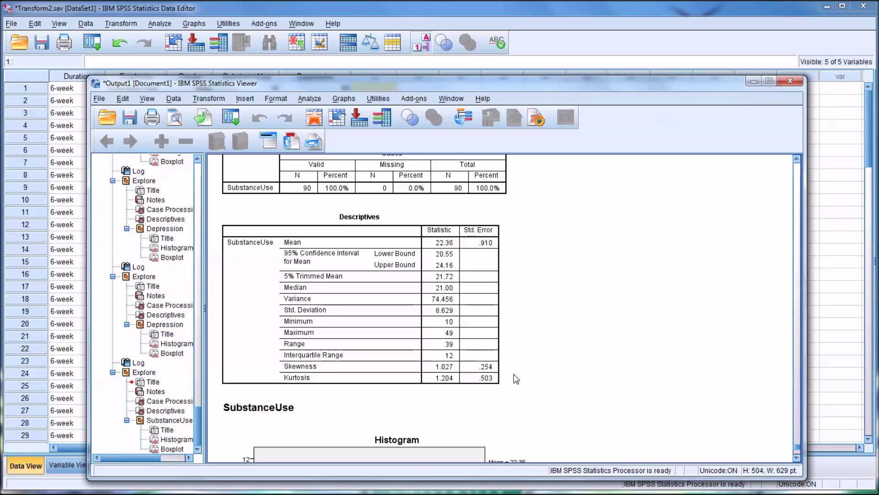
pyautogui.click(472, 371)
pyautogui.scroll(-5, 591, 333)
pyautogui.scroll(3, 591, 333)
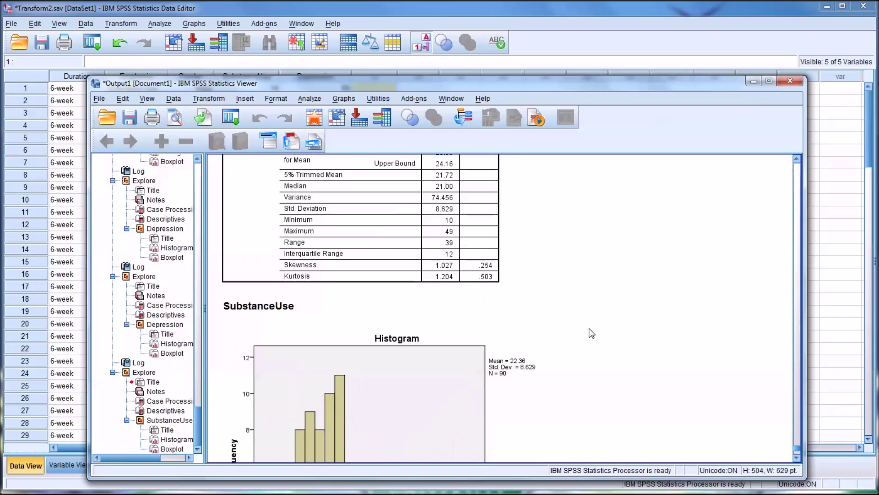
# Open Compute Variable with target name SubstanceUse_Log and list the Arithmetic functions
pyautogui.click(442, 11)
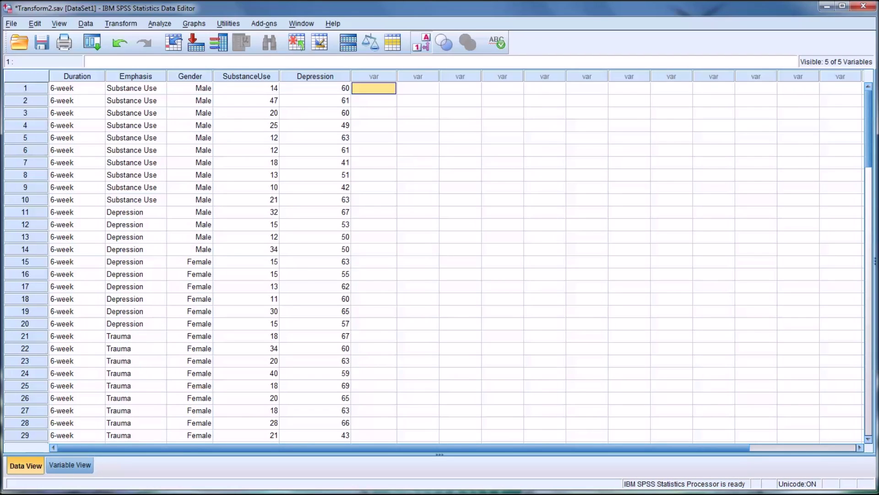
pyautogui.click(121, 22)
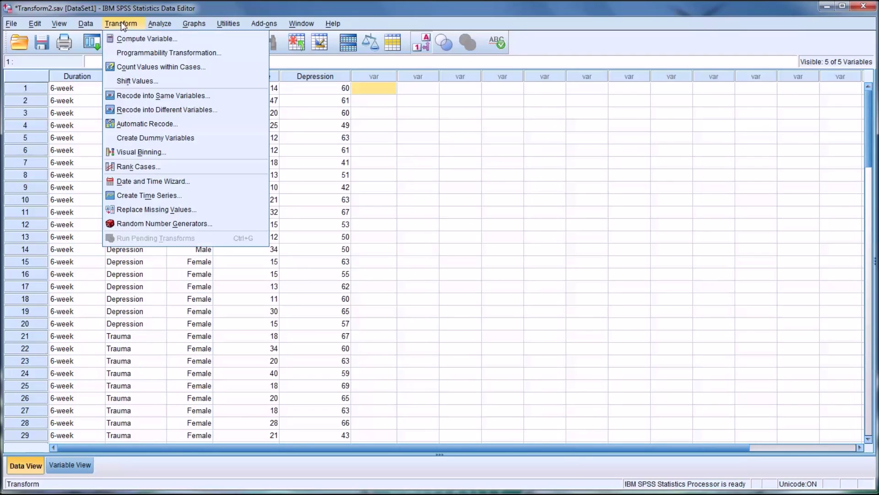
pyautogui.click(141, 37)
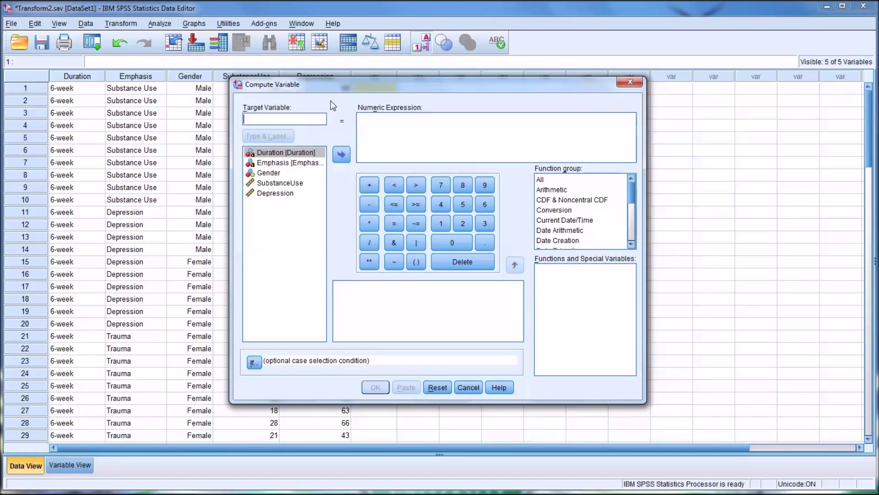
pyautogui.moveTo(334, 85); pyautogui.dragTo(474, 106)
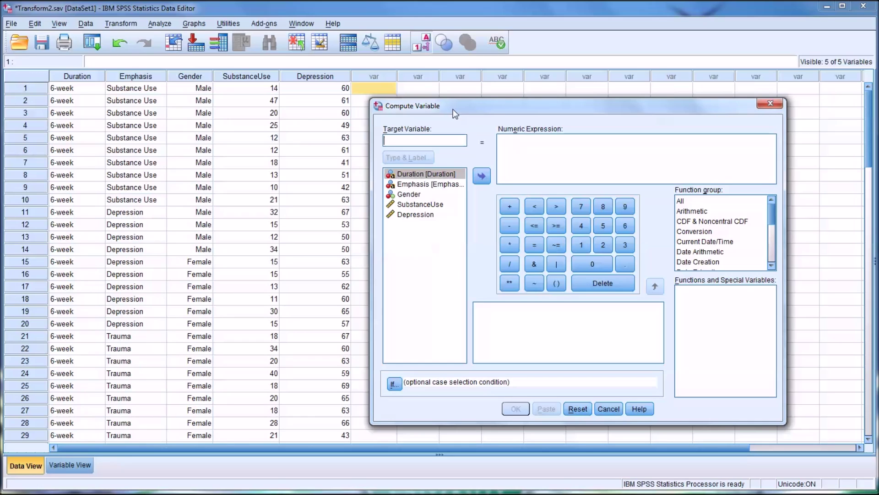
pyautogui.write('Sub')
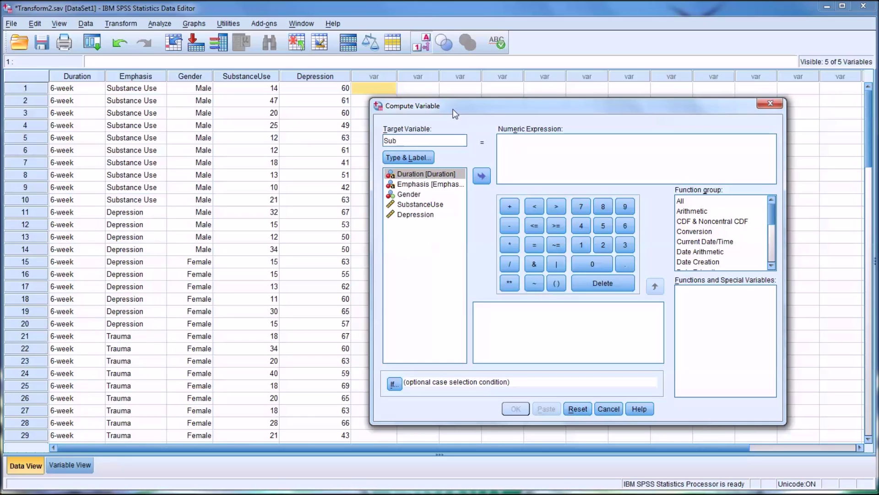
pyautogui.write('stanceUse_Log')
pyautogui.click(540, 152)
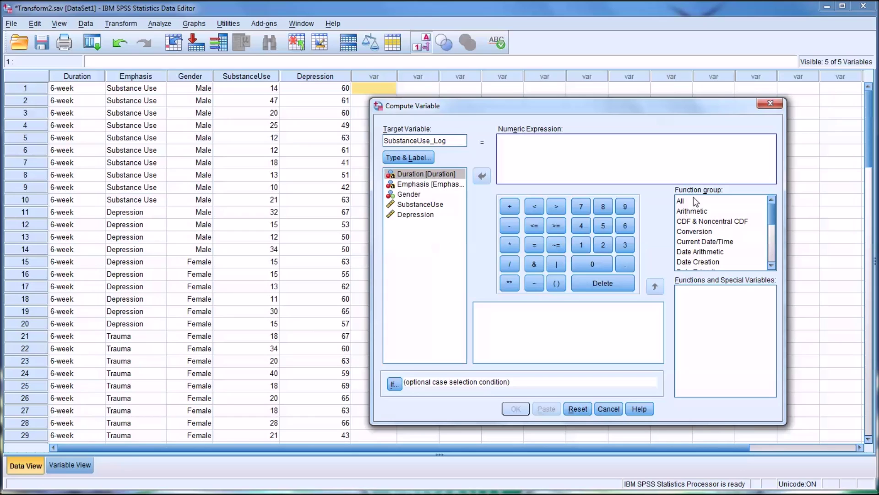
pyautogui.click(695, 211)
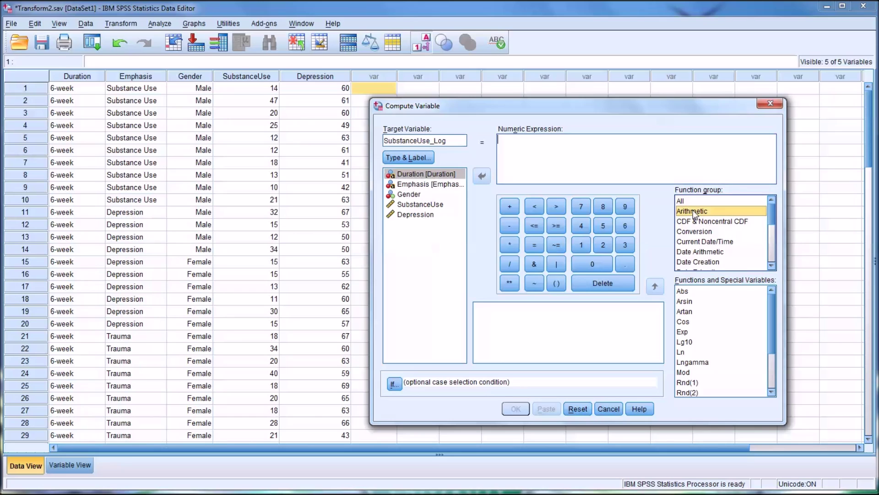
# Build the expression LG10(SubstanceUse) and compute SubstanceUse_Log as a new variable
pyautogui.press('Tab')
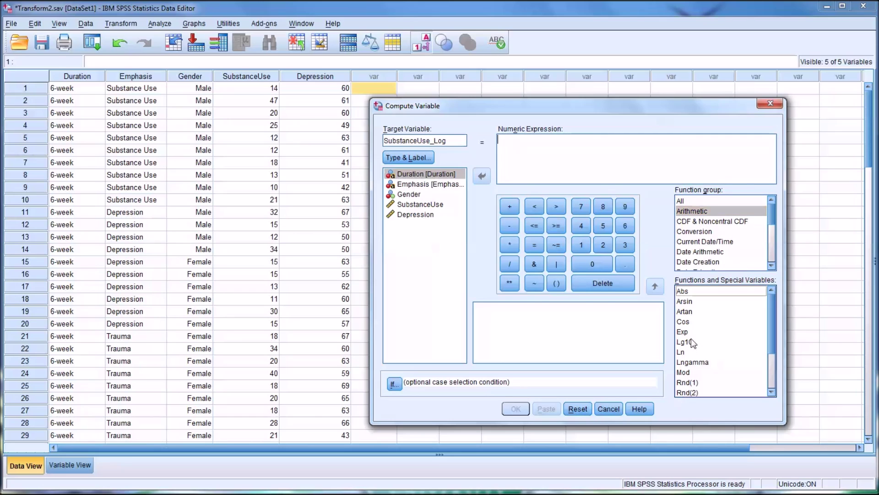
pyautogui.doubleClick(691, 340)
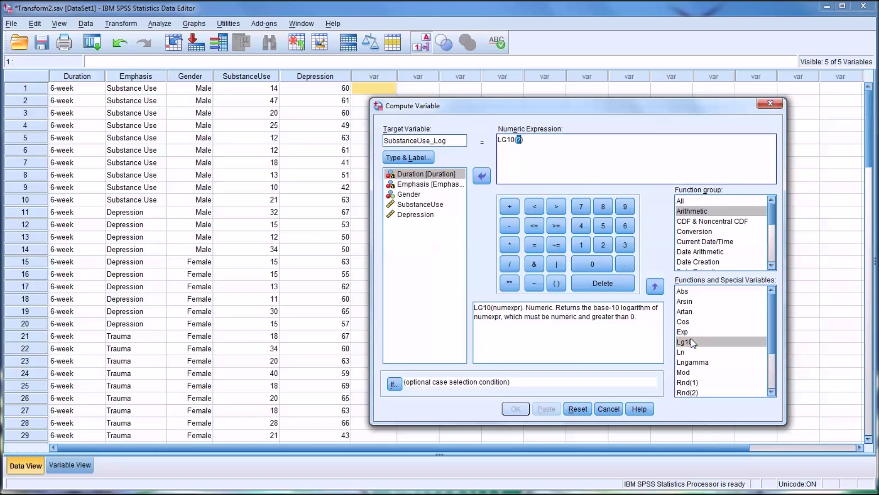
pyautogui.click(521, 141)
pyautogui.doubleClick(520, 140)
pyautogui.moveTo(414, 207); pyautogui.dragTo(526, 149)
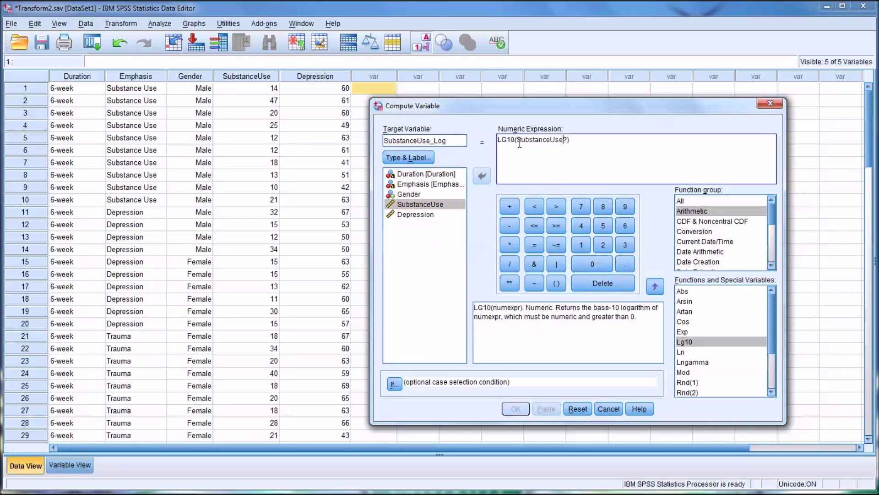
pyautogui.press('Delete')
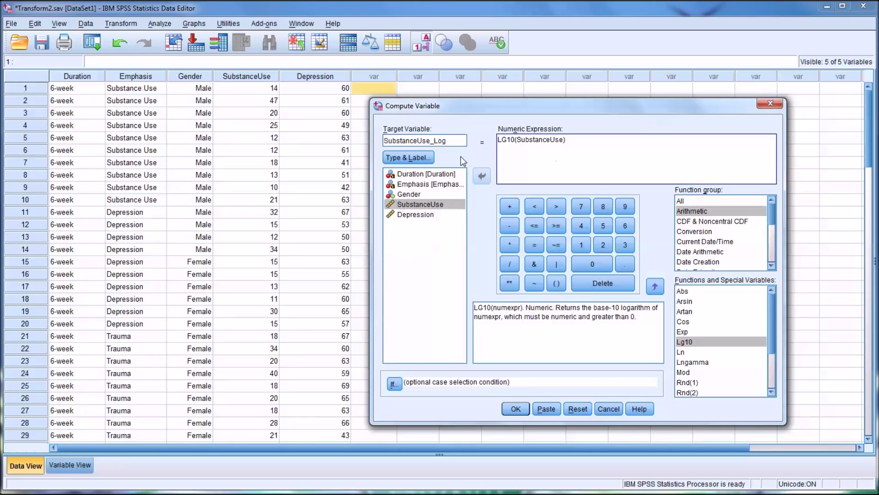
pyautogui.click(515, 408)
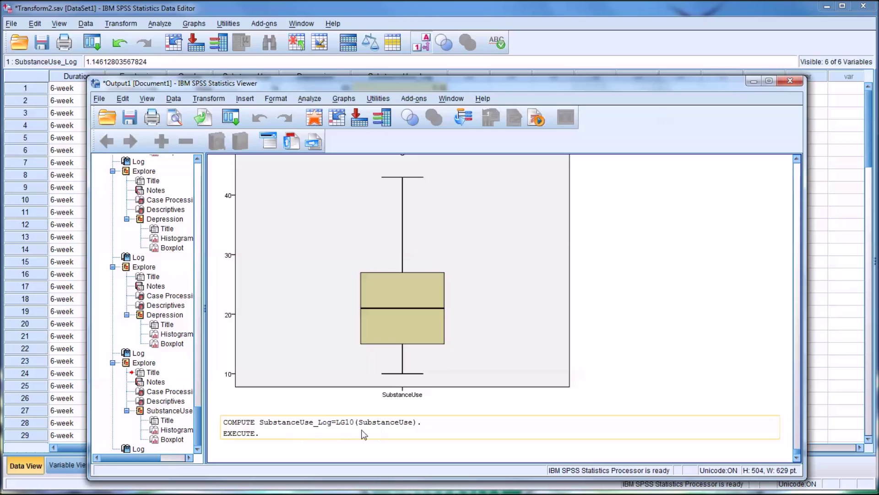
# Narrow the SubstanceUse_Log column and make it Explore's dependent variable in place of SubstanceUse
pyautogui.click(587, 12)
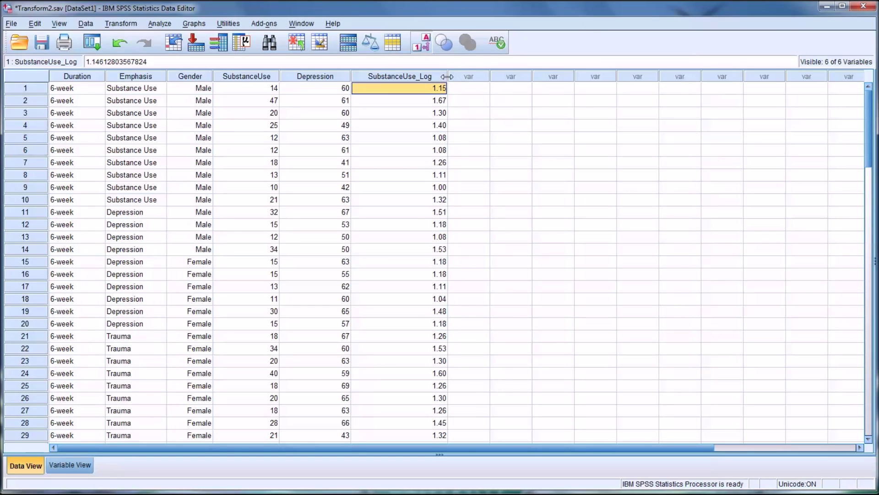
pyautogui.moveTo(448, 77); pyautogui.dragTo(433, 77)
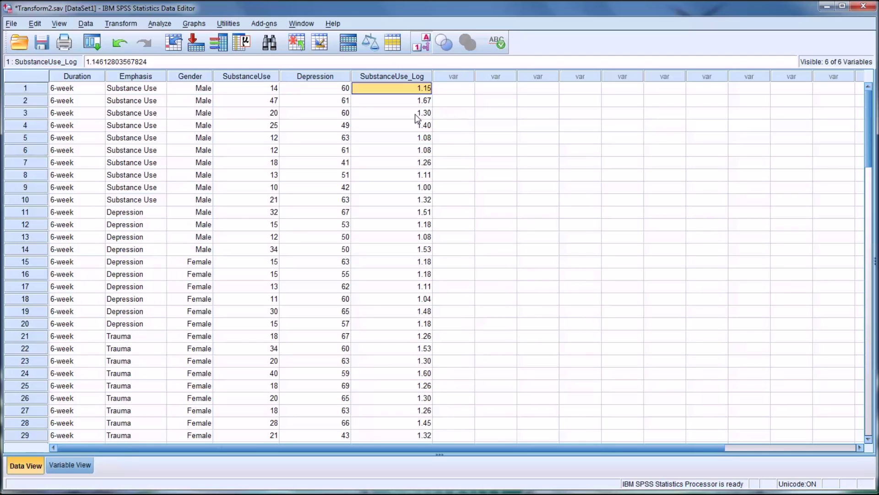
pyautogui.click(159, 23)
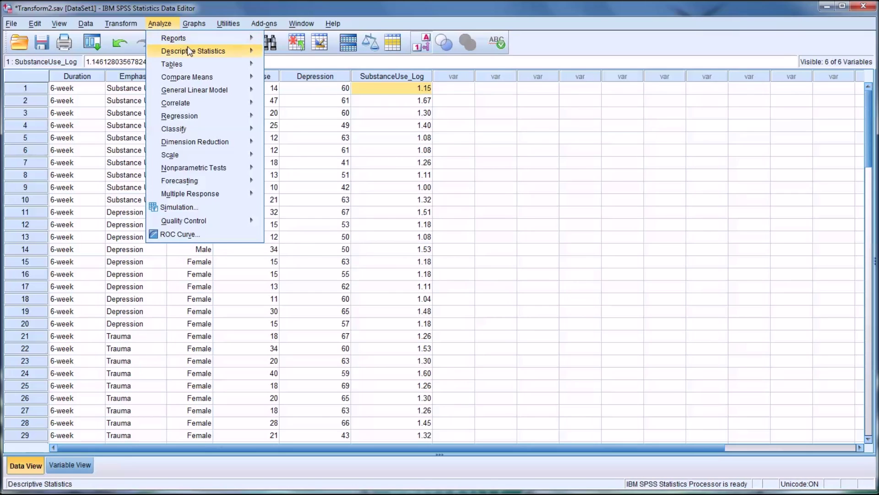
pyautogui.moveTo(252, 51)
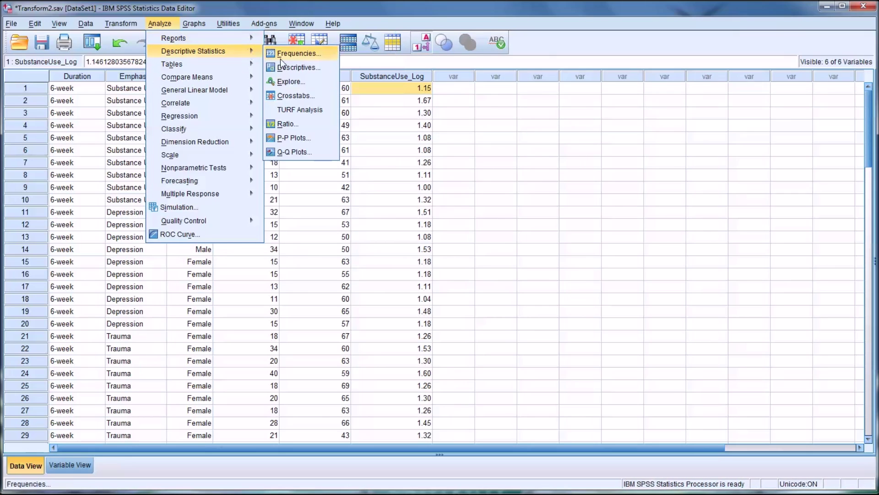
pyautogui.click(287, 82)
pyautogui.click(487, 201)
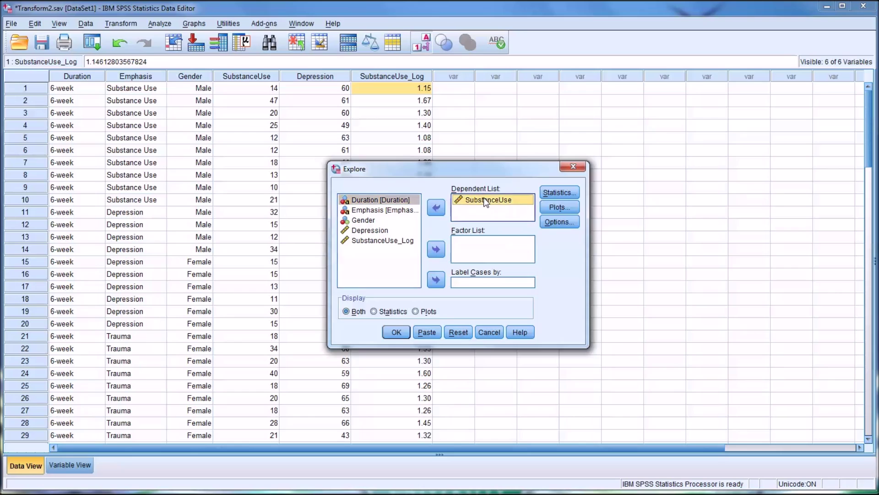
pyautogui.click(437, 208)
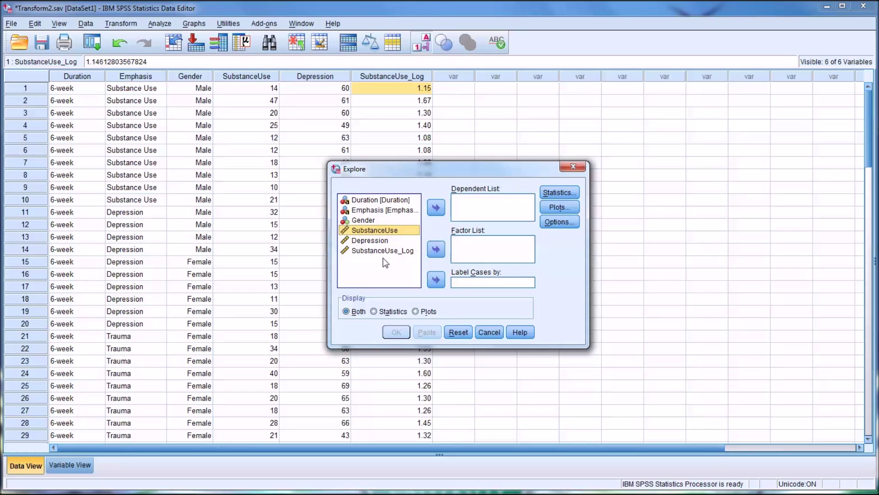
pyautogui.click(371, 251)
pyautogui.click(435, 207)
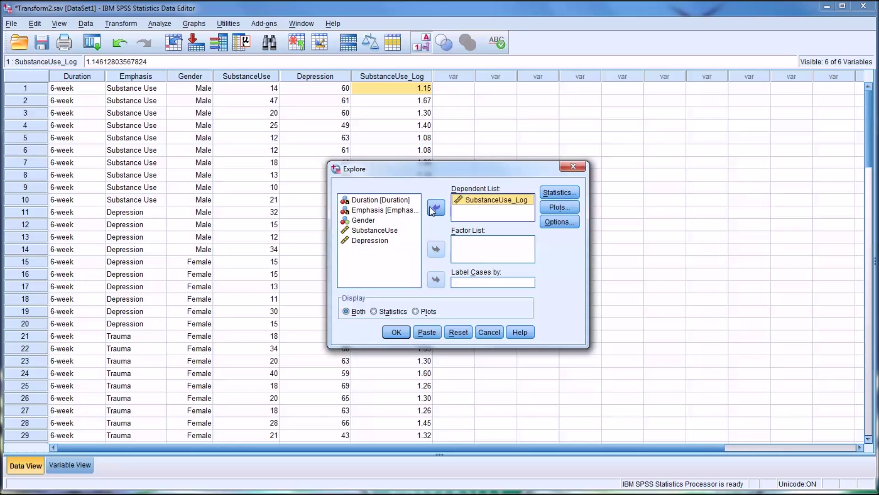
# Keep the default statistics, plots and options settings and run Explore on SubstanceUse_Log
pyautogui.click(551, 196)
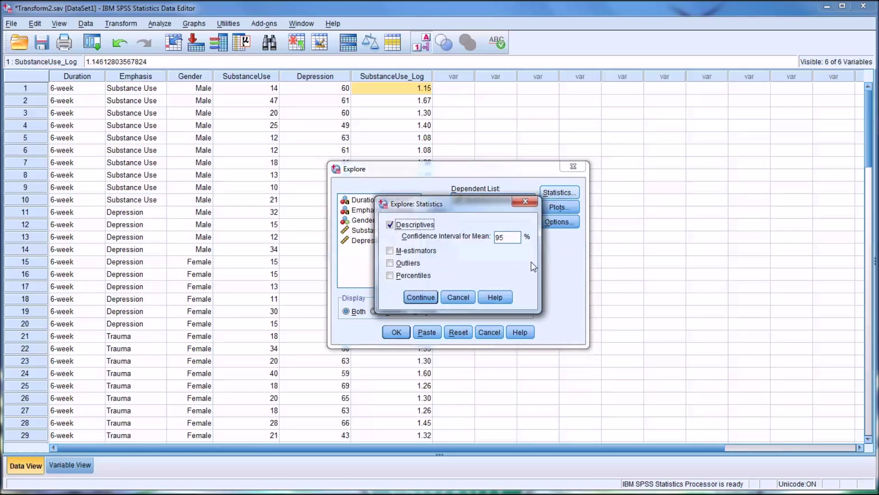
pyautogui.click(418, 296)
pyautogui.click(546, 206)
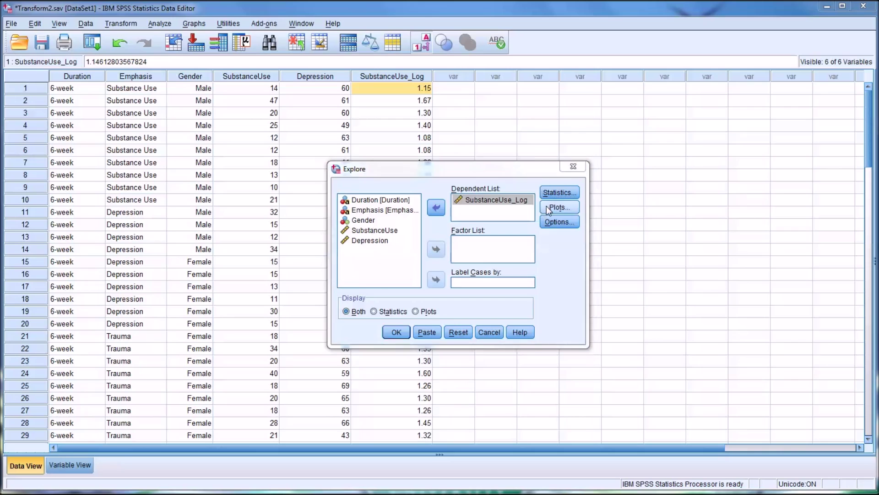
pyautogui.click(430, 332)
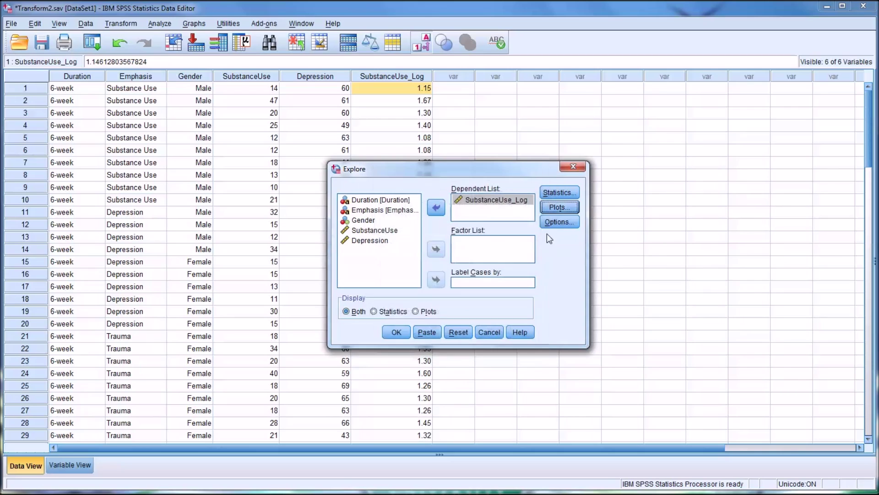
pyautogui.click(554, 221)
pyautogui.click(424, 291)
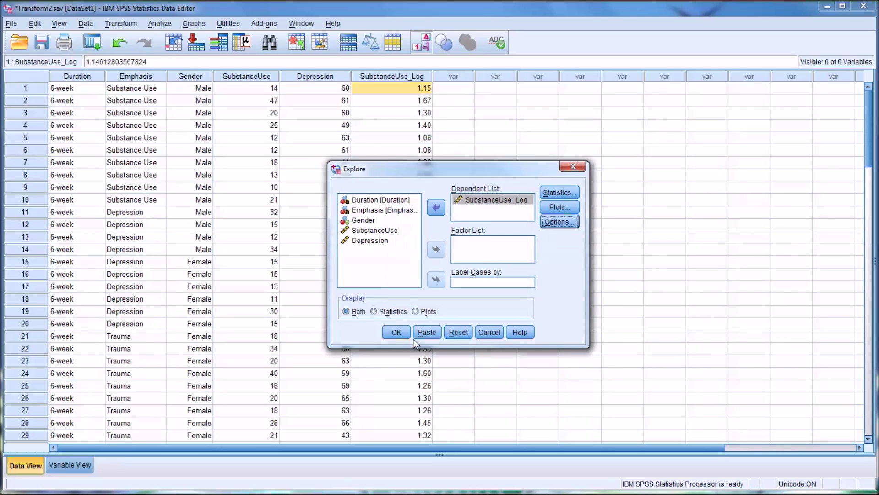
pyautogui.click(397, 332)
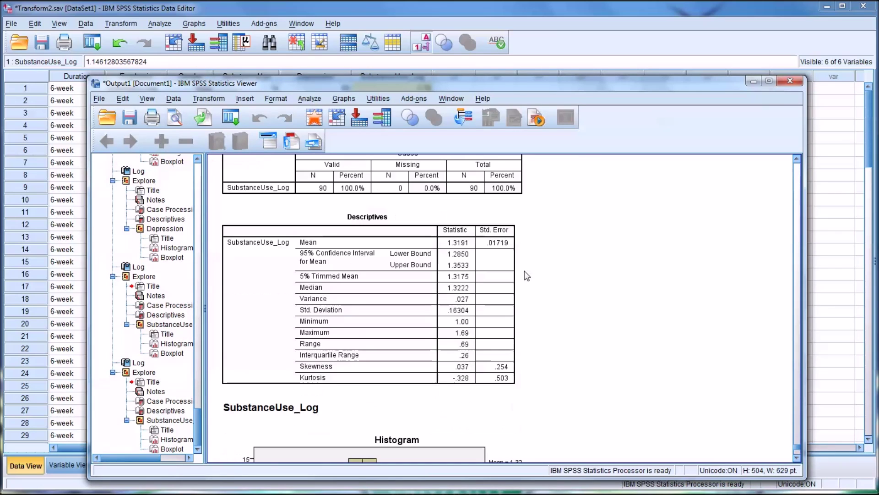
pyautogui.click(526, 283)
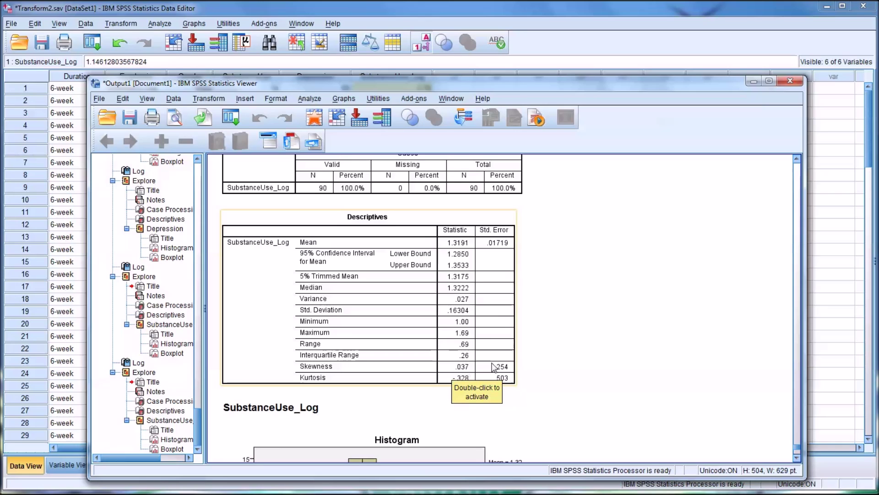
pyautogui.click(515, 441)
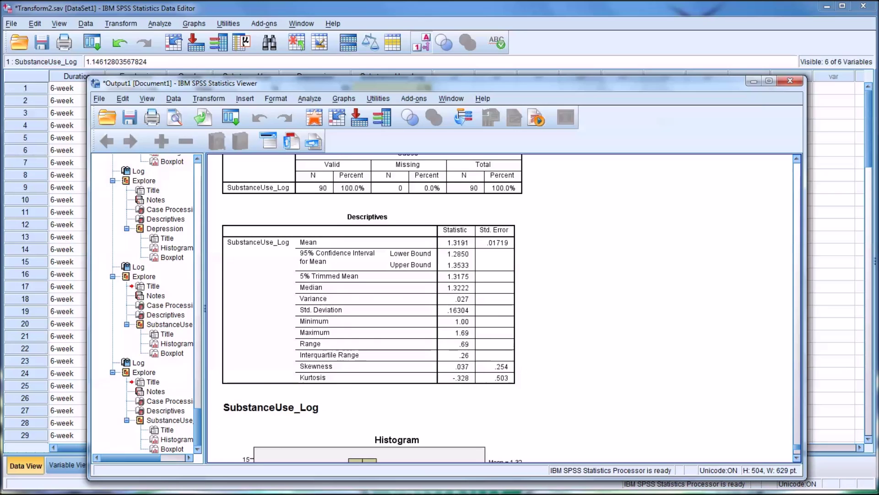
pyautogui.scroll(-1, 582, 385)
pyautogui.scroll(-3, 582, 386)
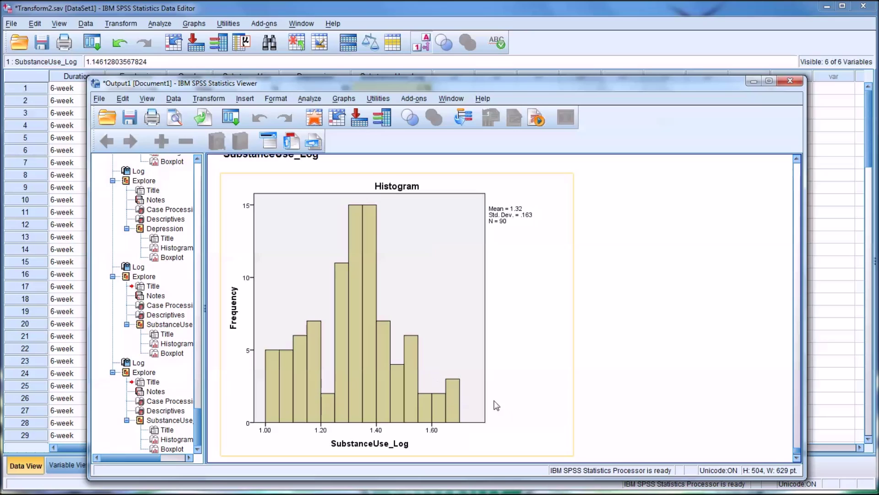
pyautogui.scroll(15, 538, 347)
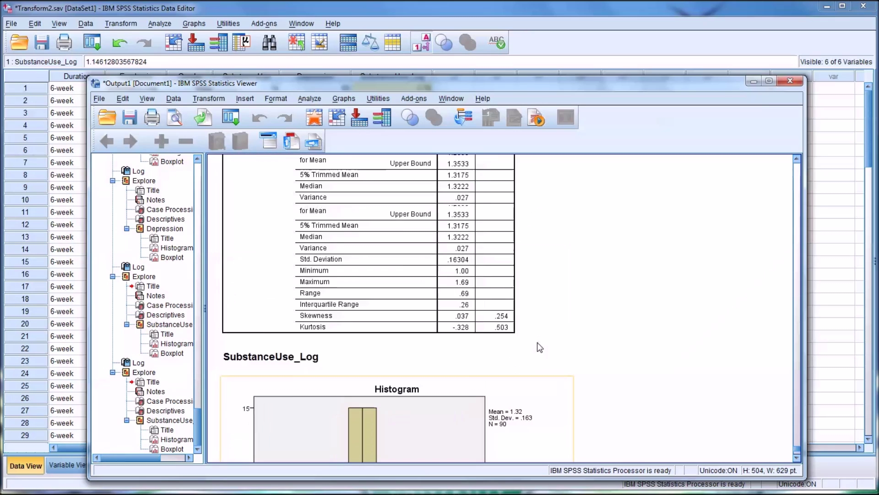
pyautogui.scroll(8, 539, 347)
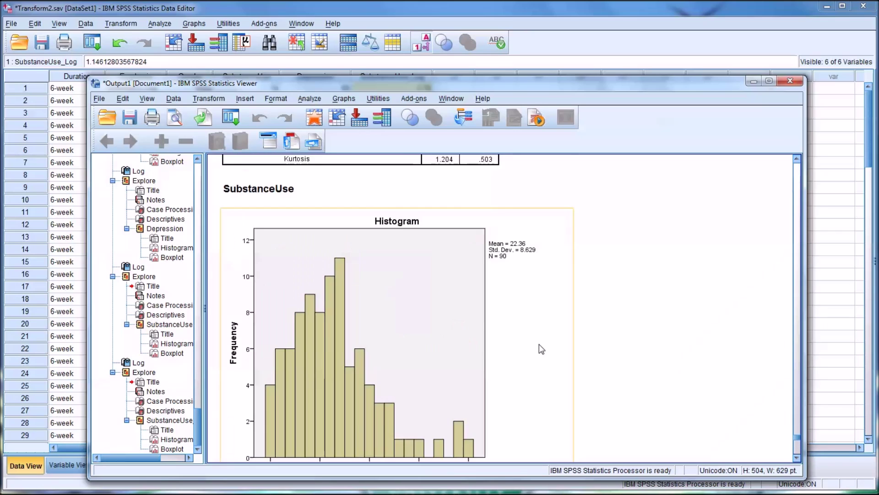
pyautogui.scroll(-2, 540, 347)
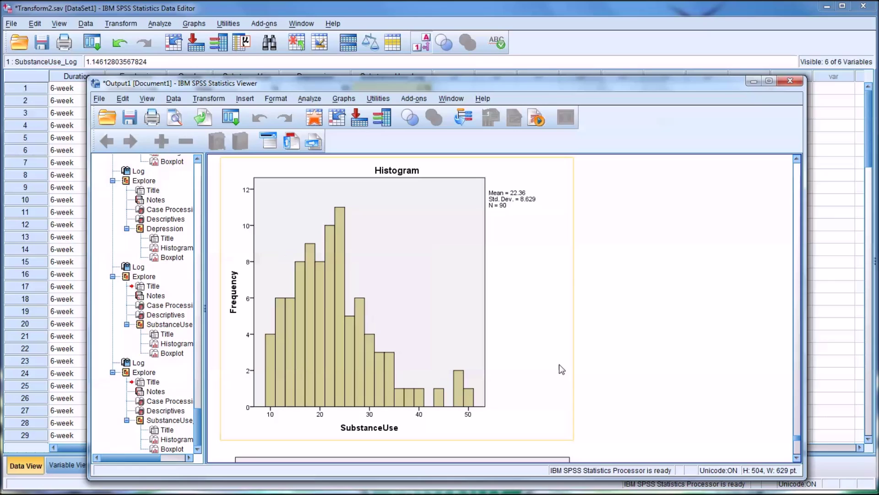
pyautogui.scroll(-20, 612, 335)
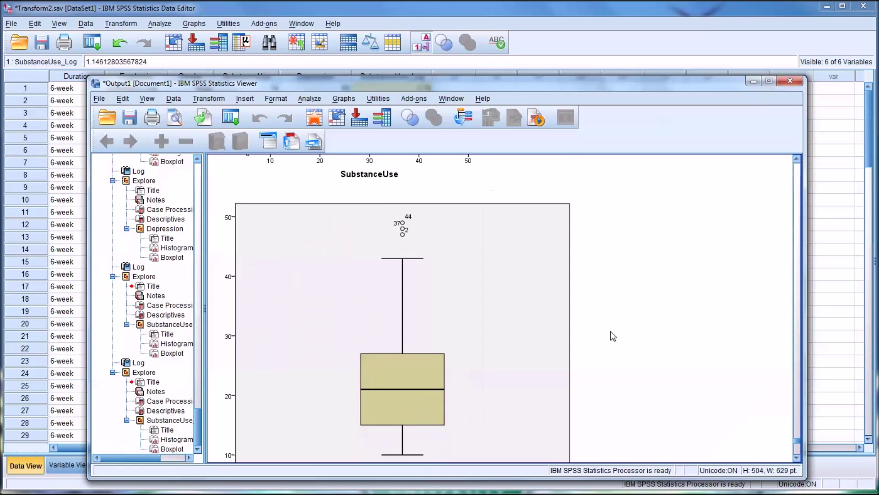
pyautogui.scroll(-3, 613, 335)
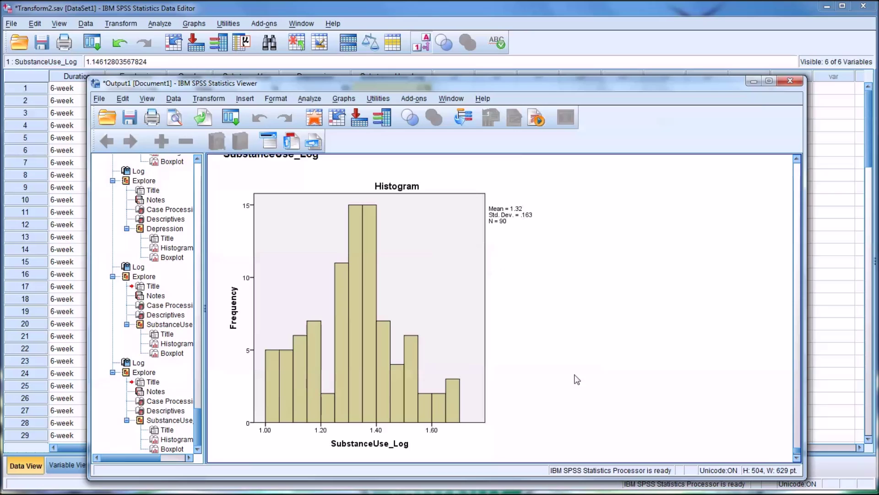
pyautogui.click(551, 407)
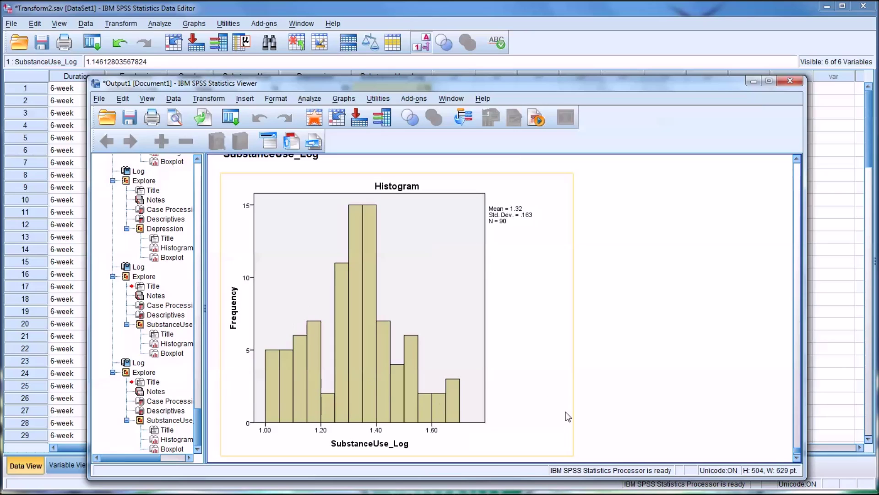
pyautogui.click(567, 414)
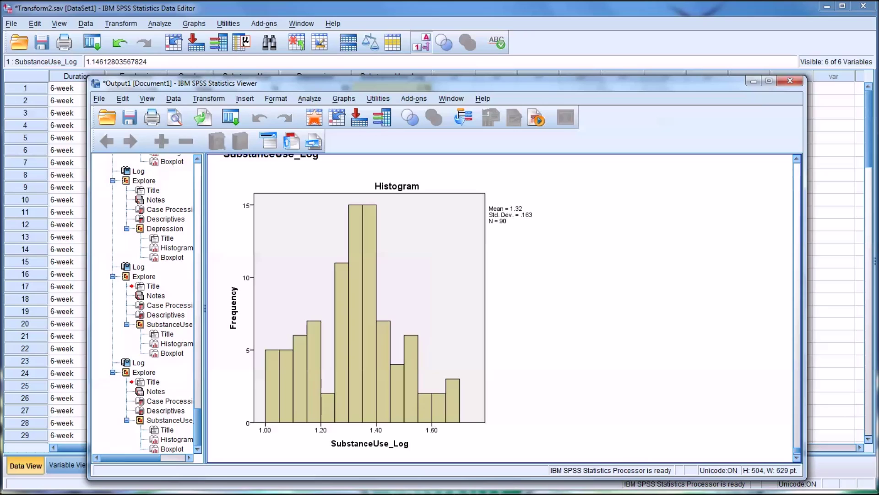
# Change case 12's SubstanceUse value from 15 to 0
pyautogui.click(534, 13)
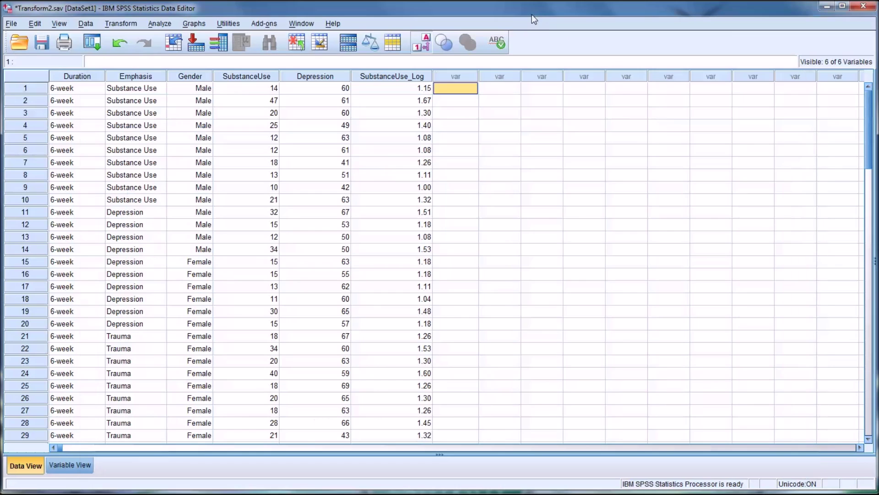
pyautogui.click(241, 224)
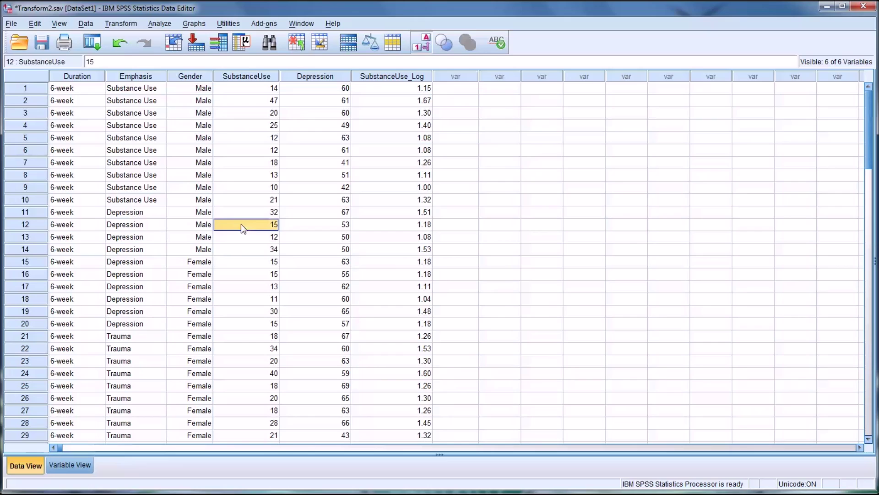
pyautogui.write('0')
pyautogui.press('Return')
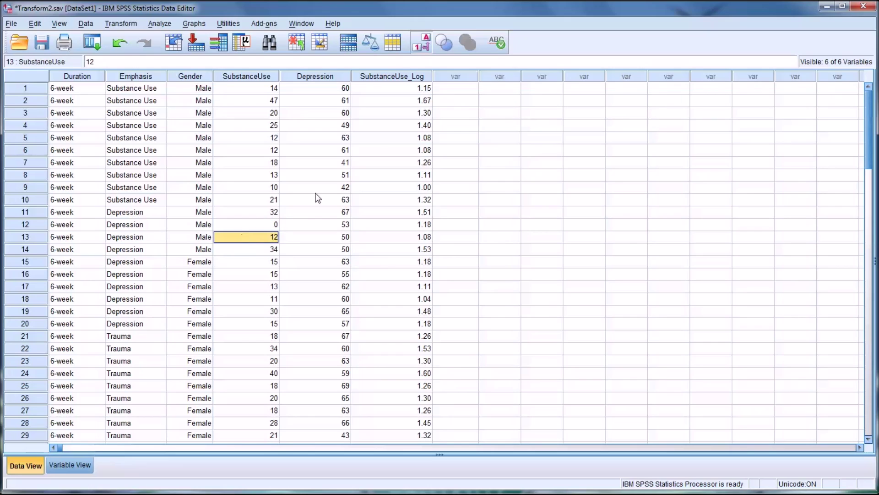
# Clear the SubstanceUse_Log column and return to the SubstanceUse values
pyautogui.rightClick(392, 79)
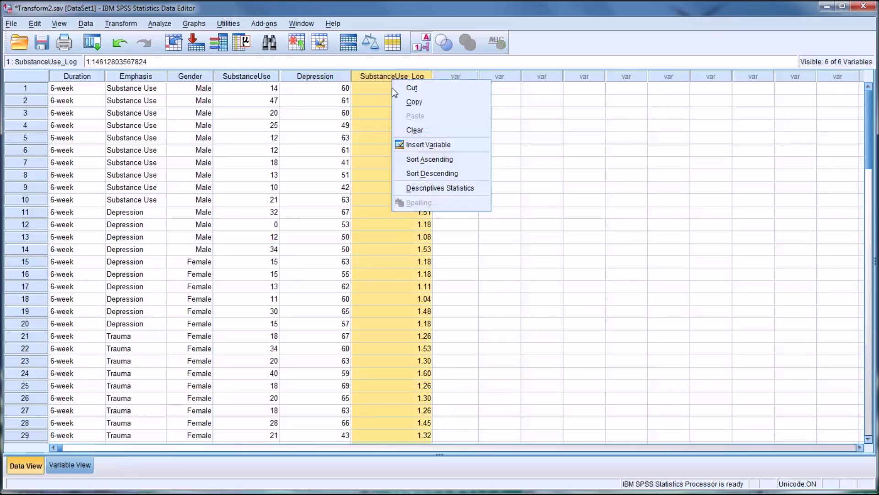
pyautogui.click(407, 130)
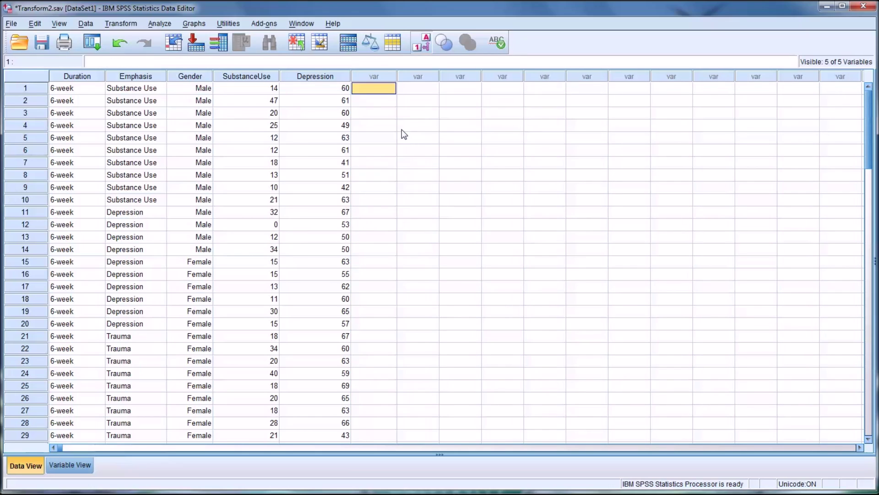
pyautogui.click(258, 226)
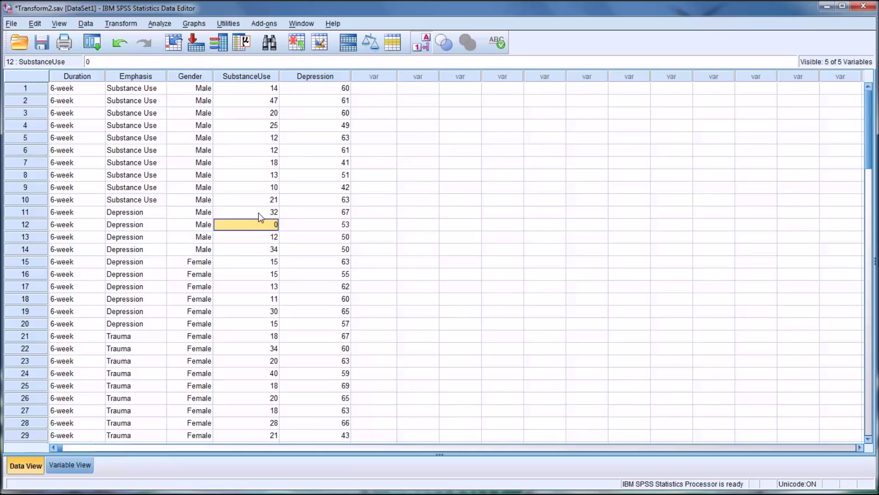
pyautogui.click(246, 88)
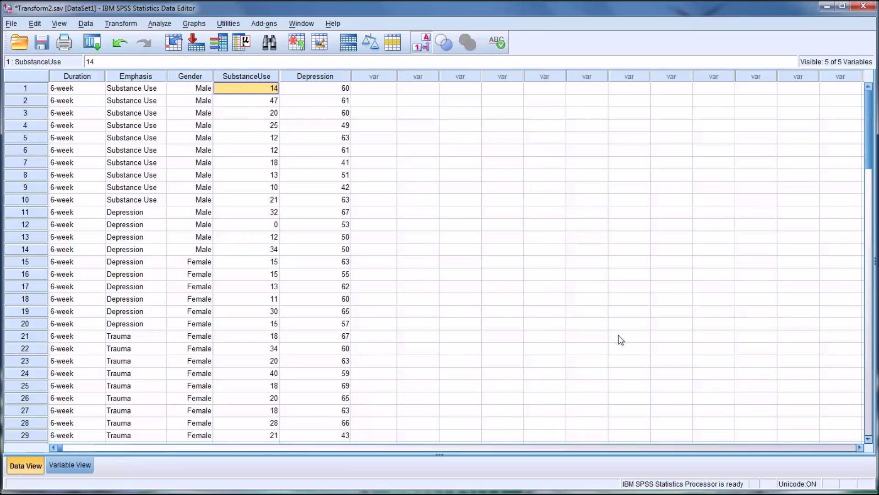
pyautogui.click(125, 23)
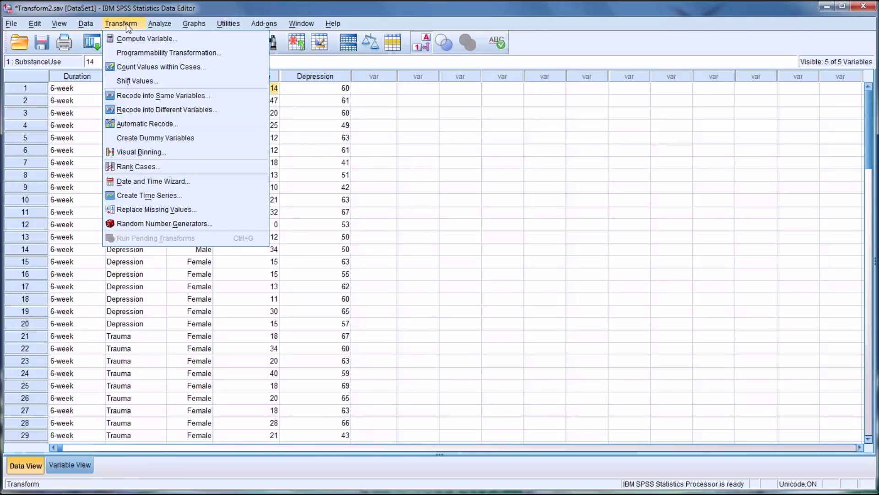
# Compute SubstanceUse_Log1 using the expression LG10(SubstanceUse+1)
pyautogui.click(146, 38)
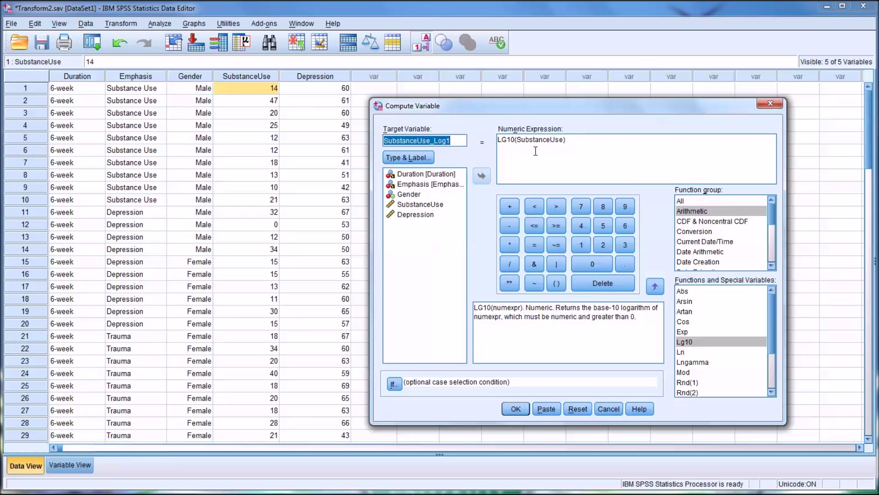
pyautogui.click(564, 140)
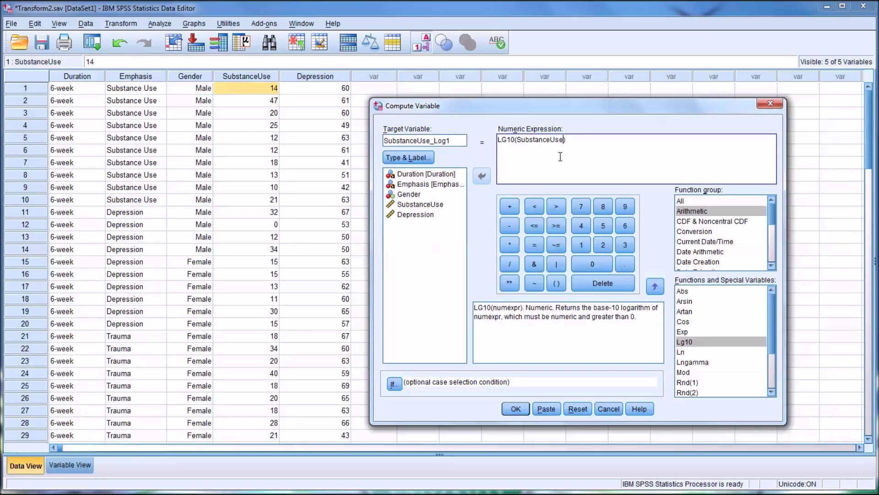
pyautogui.write('+1')
pyautogui.click(516, 408)
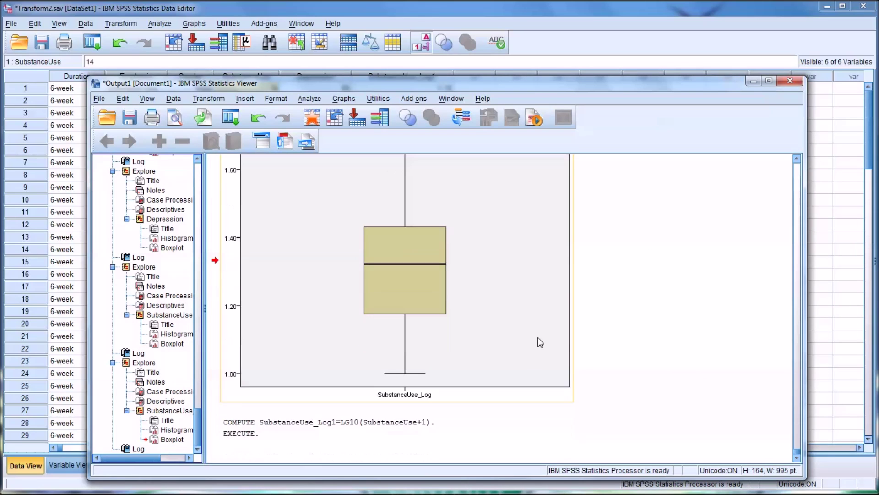
# Check case 12's SubstanceUse value and clear the SubstanceUse_Log1 column
pyautogui.click(535, 14)
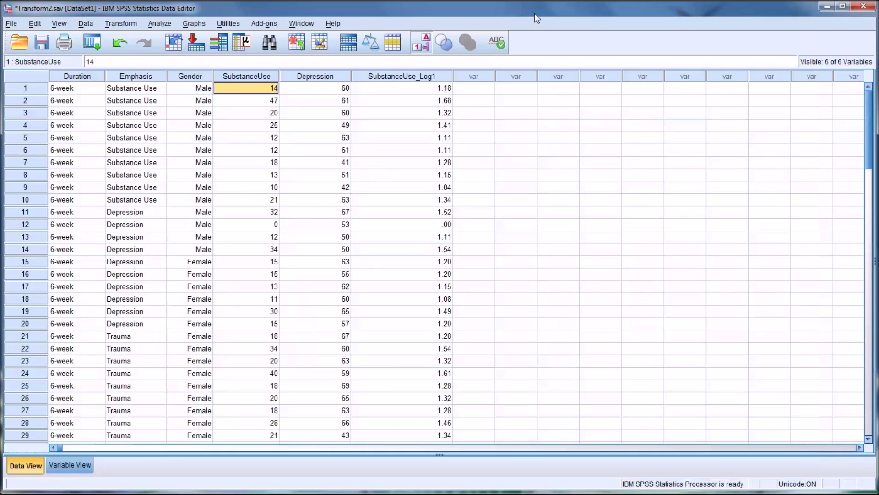
pyautogui.click(400, 76)
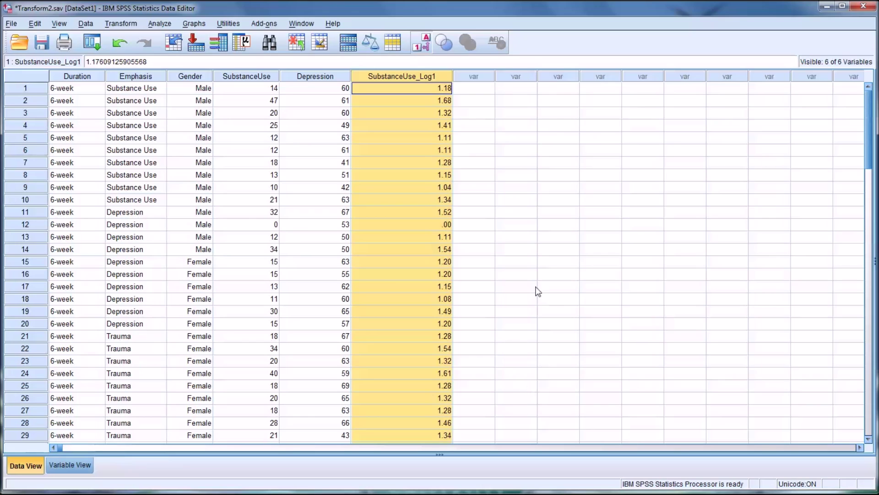
pyautogui.click(247, 225)
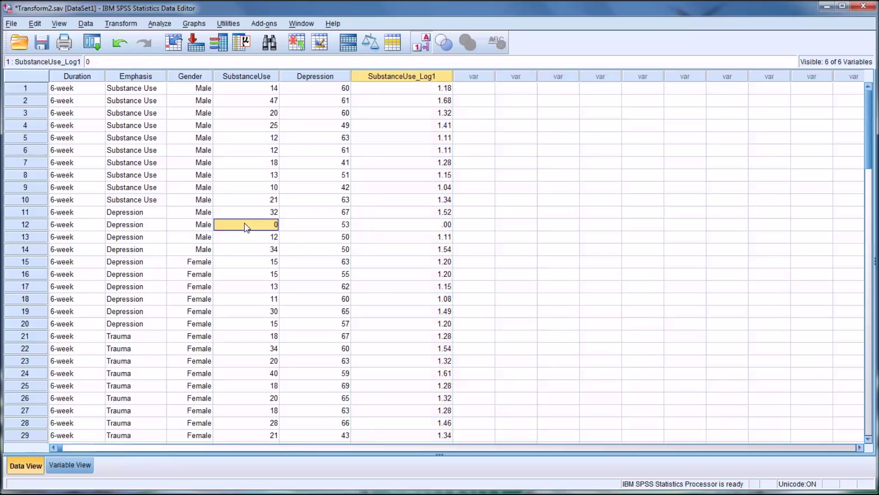
pyautogui.click(398, 77)
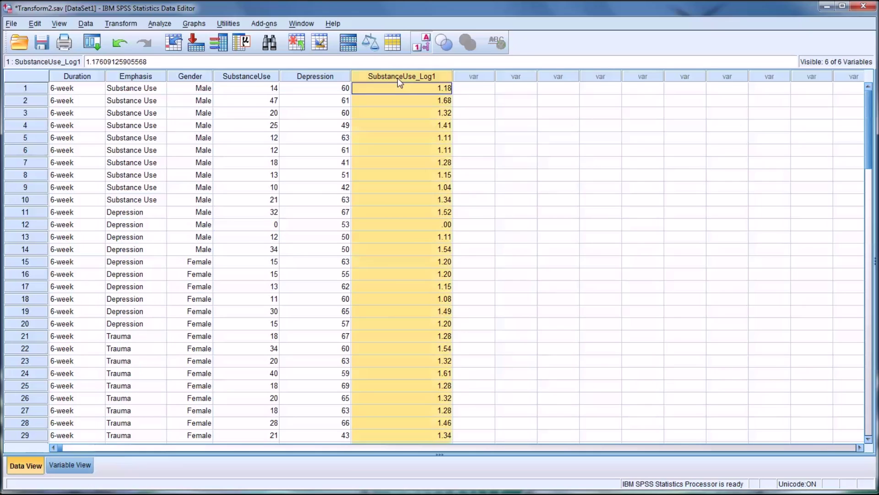
pyautogui.rightClick(397, 78)
pyautogui.click(419, 128)
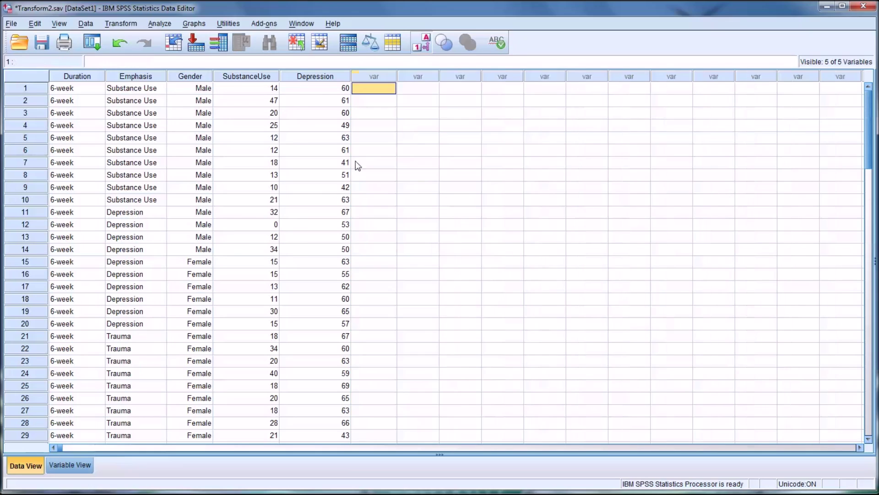
pyautogui.click(250, 224)
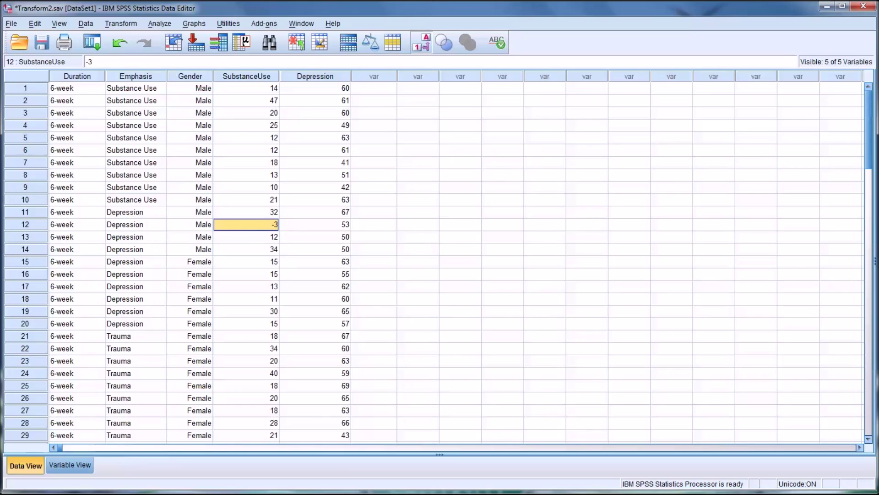
# Recompute SubstanceUse_Log1 as LG10(SubstanceUse+4), giving case 12 a value of .00
pyautogui.click(123, 25)
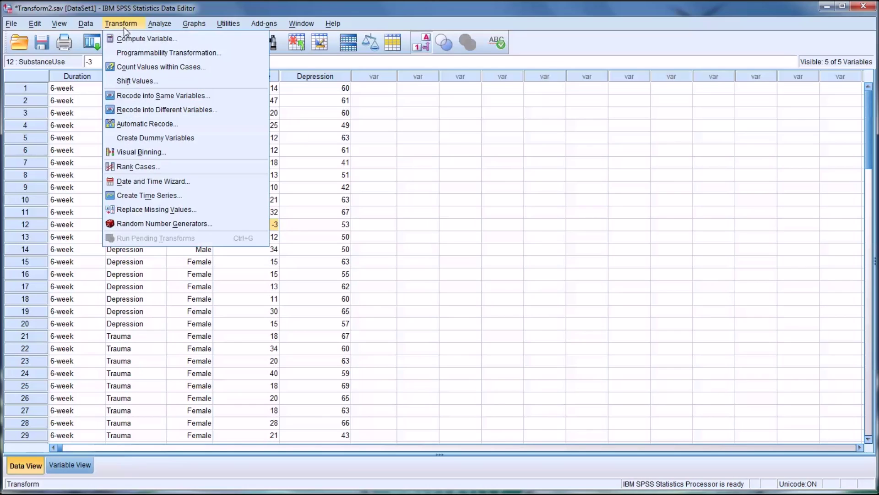
pyautogui.click(145, 38)
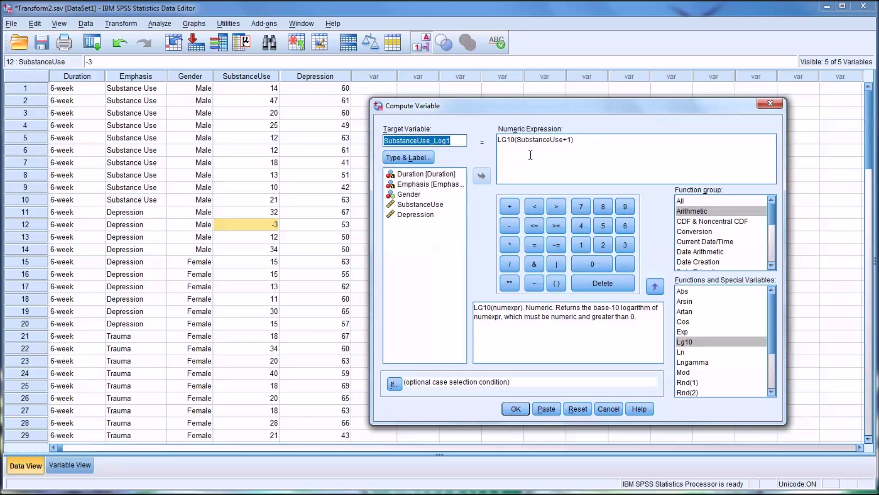
pyautogui.click(570, 141)
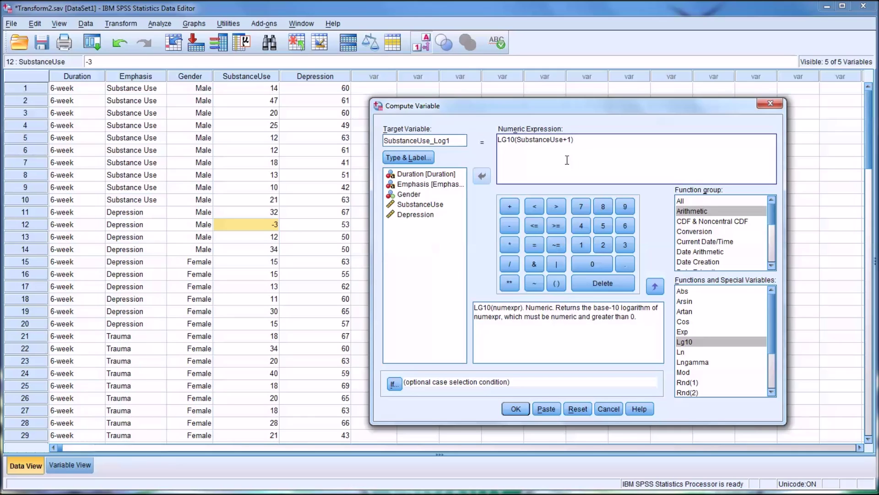
pyautogui.press('BackSpace')
pyautogui.write('4')
pyautogui.click(515, 409)
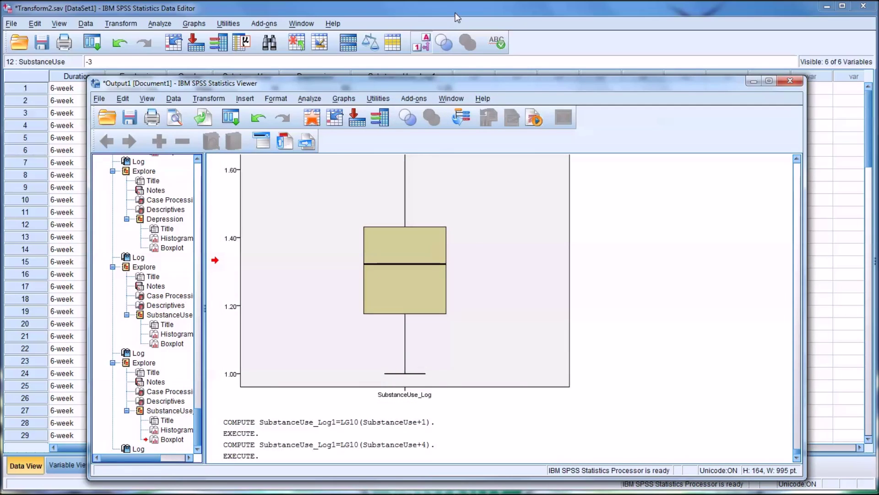
pyautogui.click(455, 14)
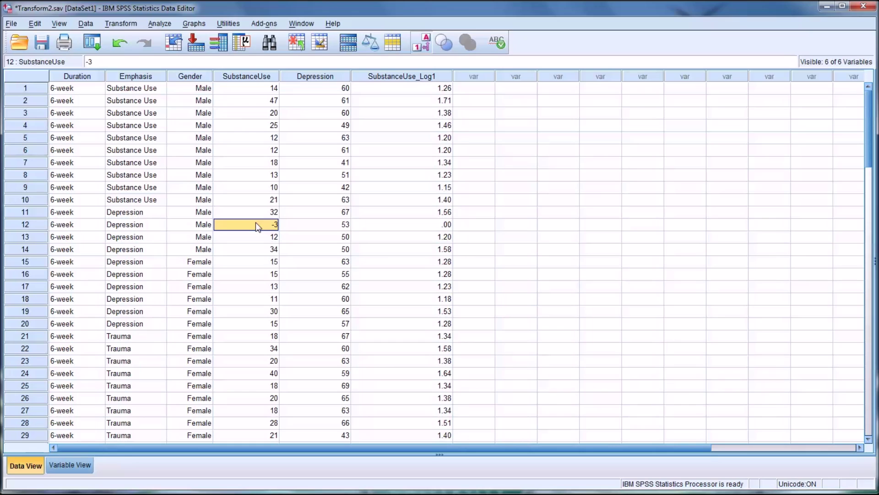
pyautogui.rightClick(390, 78)
# Delete SubstanceUse_Log1 and run Explore with Depression as the dependent variable
pyautogui.click(419, 134)
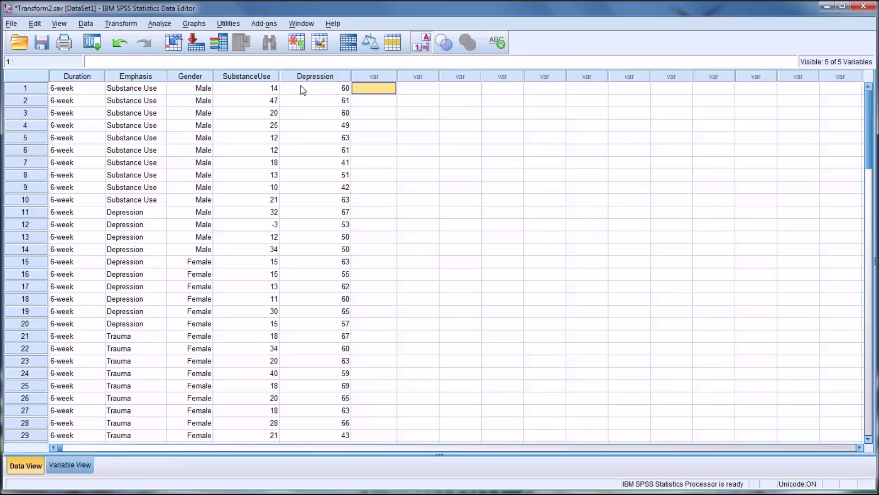
pyautogui.click(160, 24)
pyautogui.moveTo(197, 51)
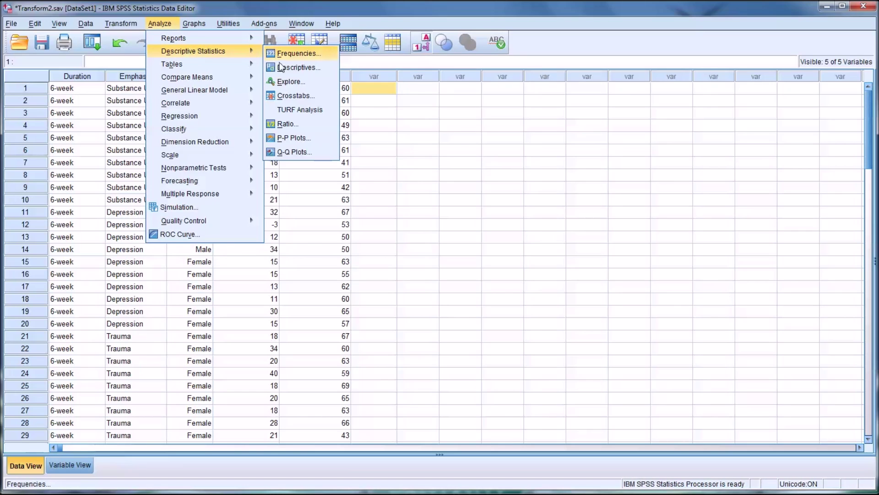
pyautogui.click(287, 82)
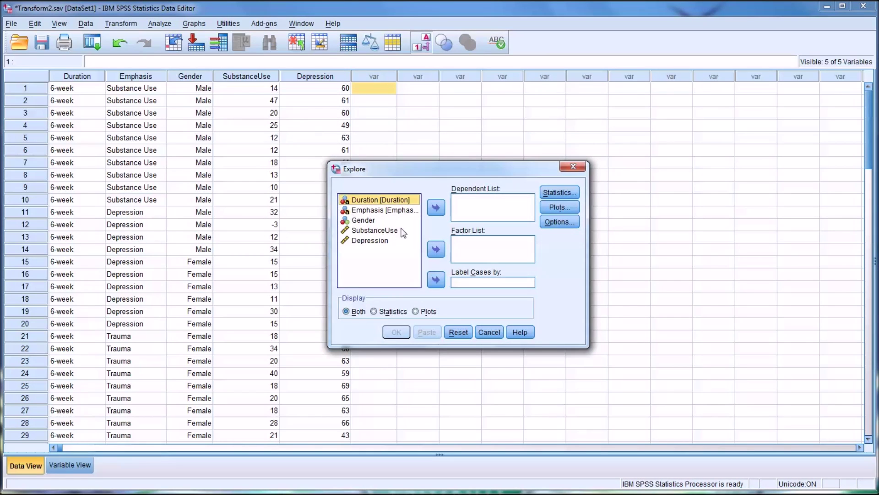
pyautogui.click(392, 242)
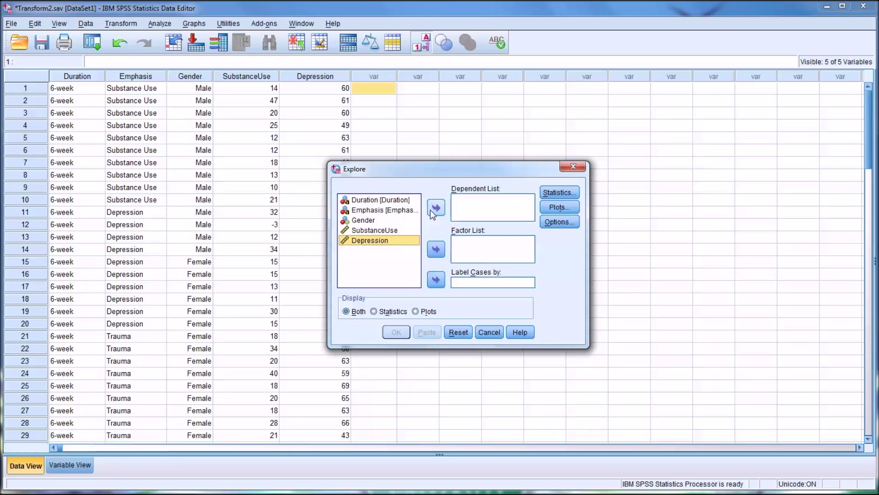
pyautogui.click(433, 209)
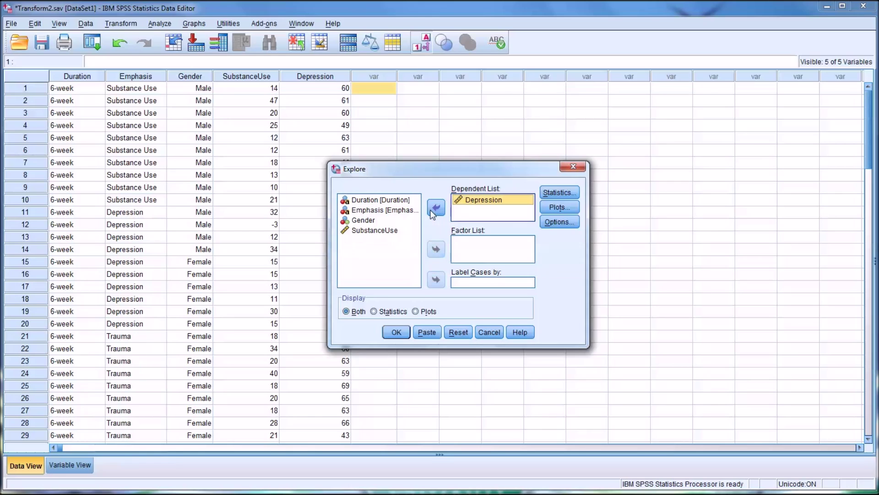
pyautogui.click(396, 332)
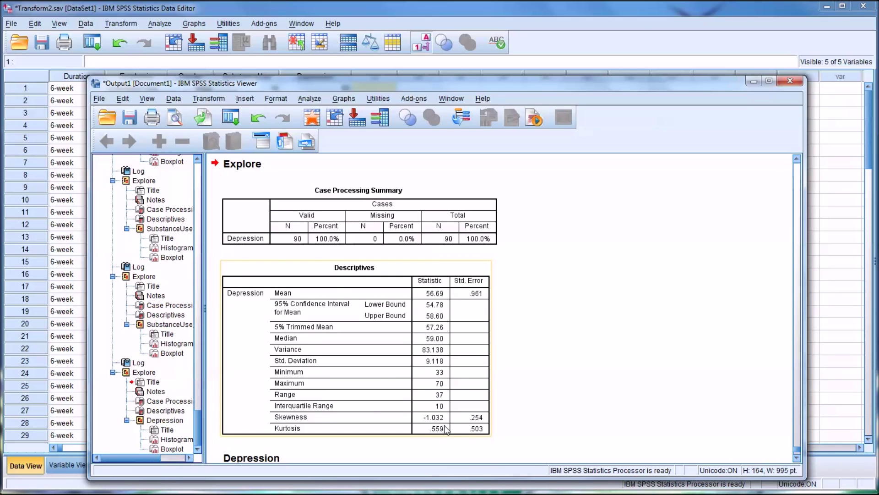
# Review the Depression histogram and Descriptives: skewness -1.032, median 59.00, SD 9.118, range 33–70
pyautogui.scroll(-5, 430, 340)
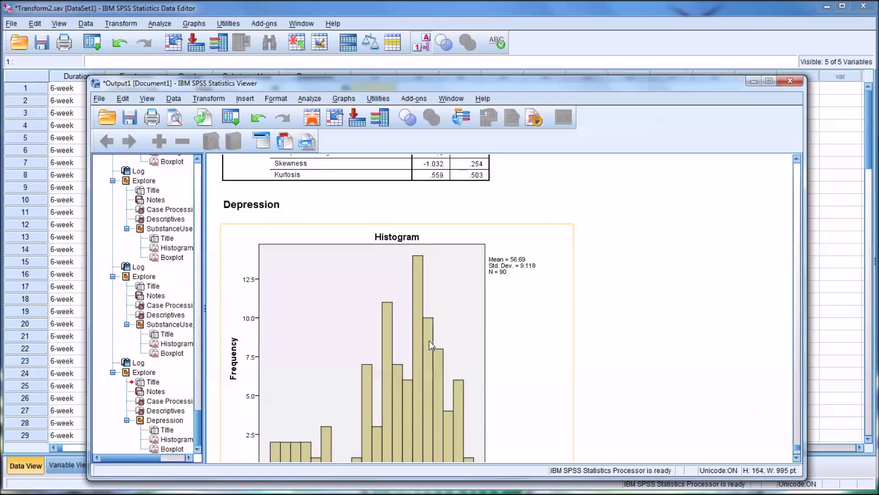
pyautogui.scroll(-2, 429, 340)
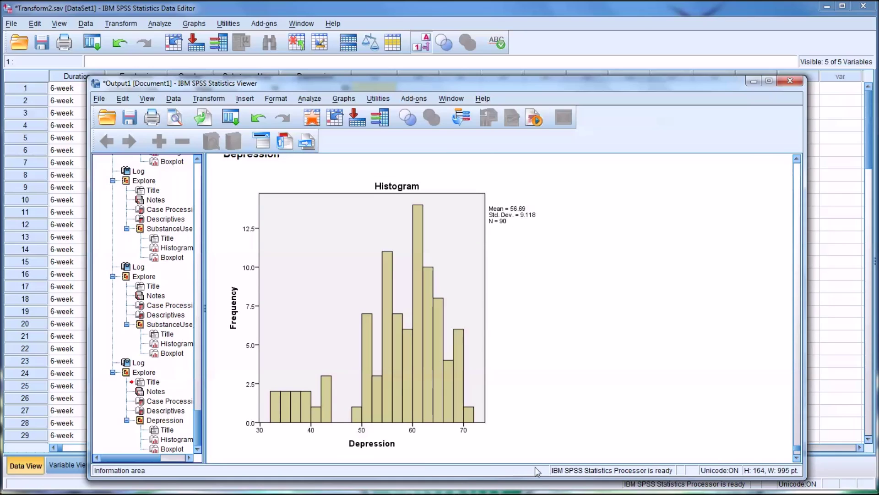
pyautogui.click(526, 435)
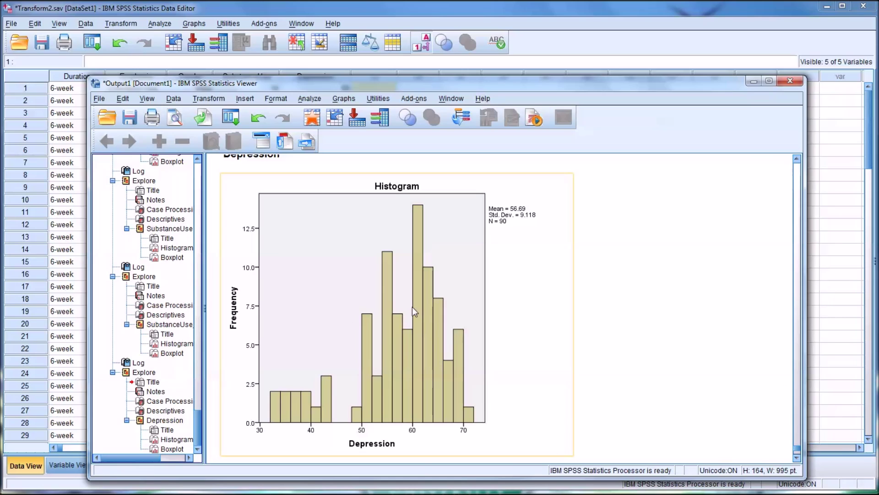
pyautogui.scroll(6, 405, 343)
pyautogui.click(425, 259)
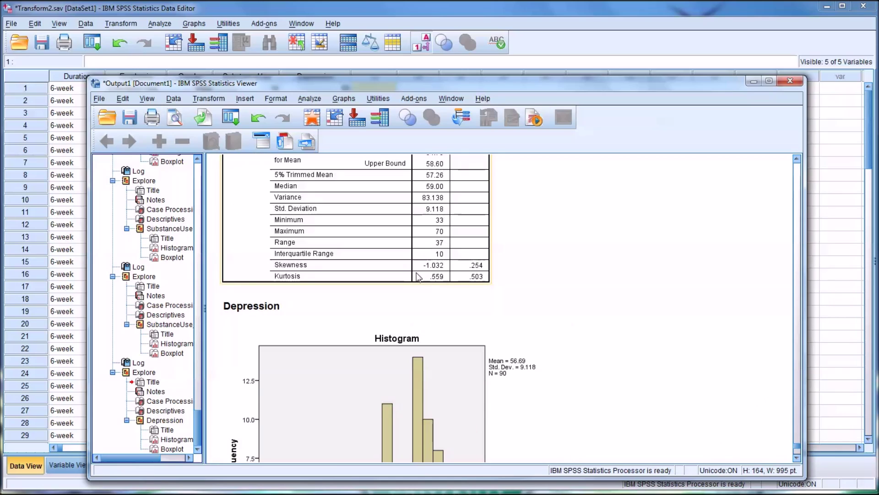
pyautogui.scroll(2, 421, 298)
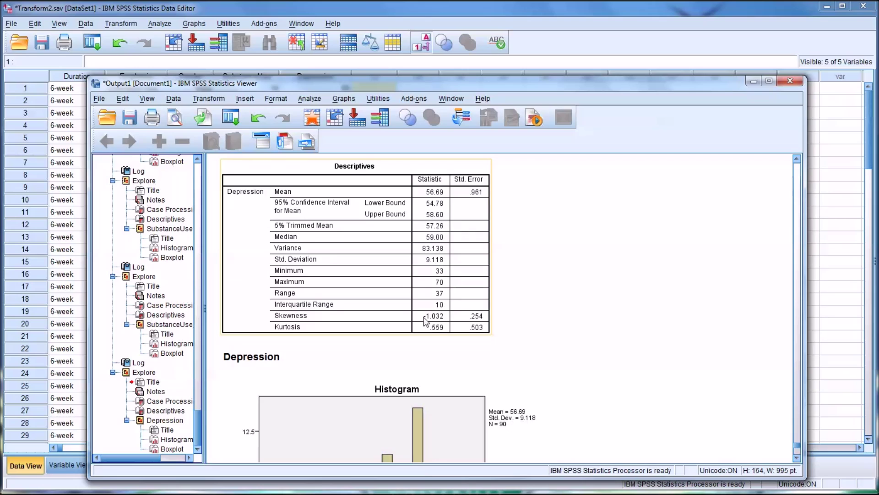
pyautogui.click(426, 350)
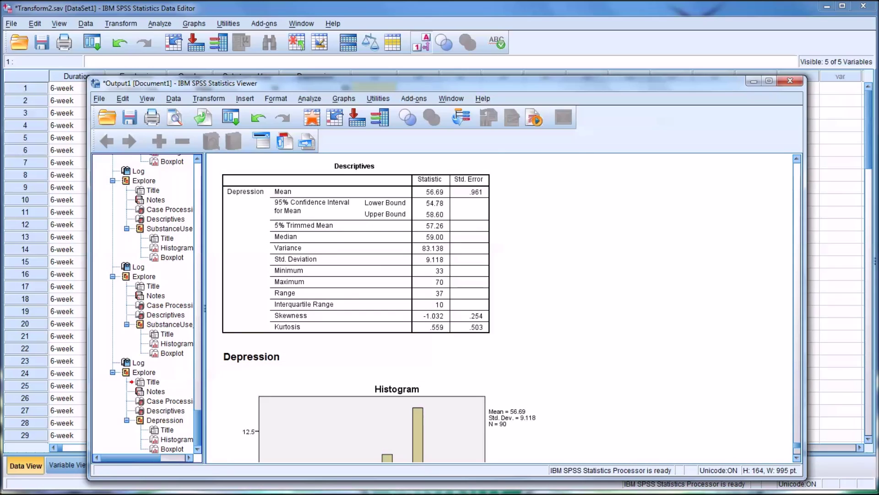
pyautogui.click(418, 284)
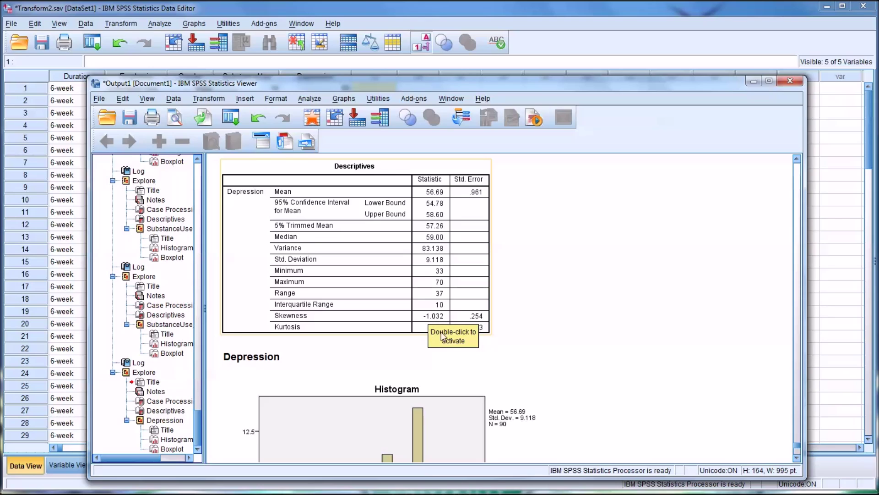
pyautogui.click(596, 353)
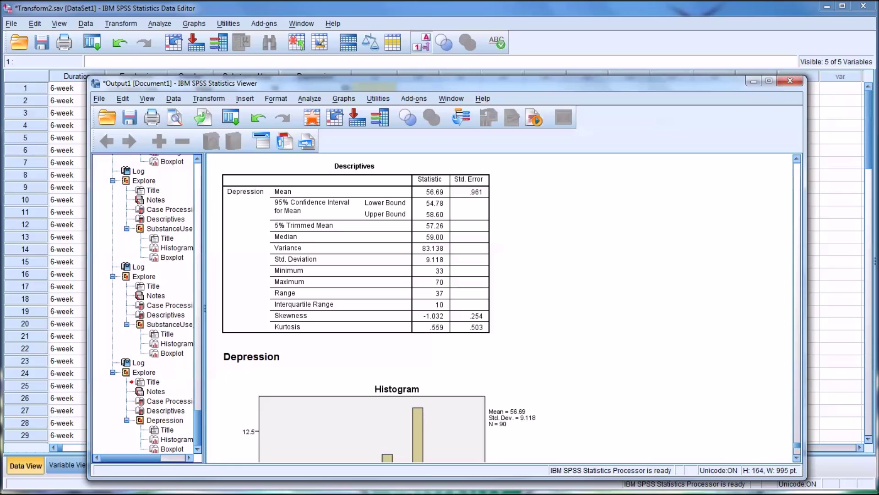
pyautogui.click(477, 326)
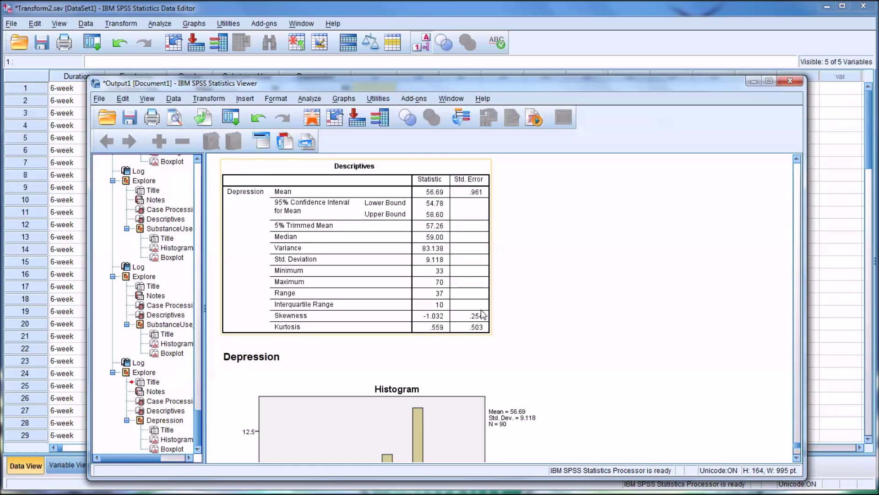
pyautogui.click(556, 357)
pyautogui.click(564, 383)
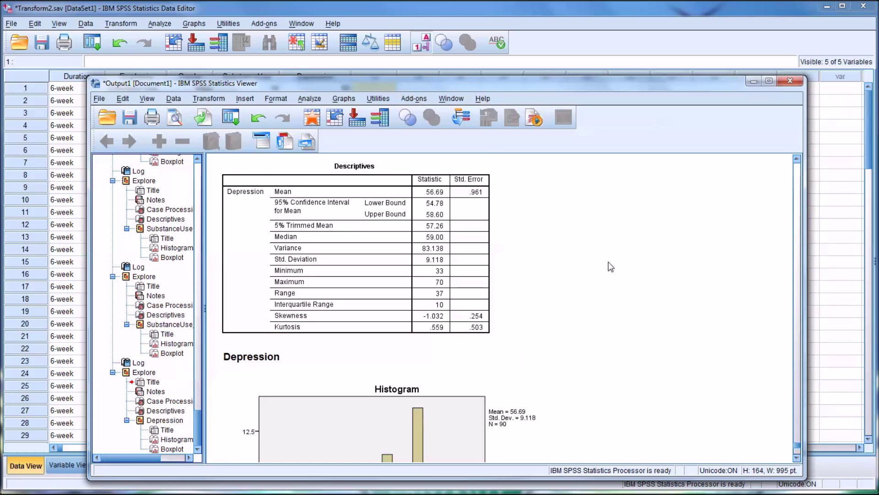
# In Compute Variable, replace SubstanceUse+4 in the log expression with Depression, giving LG10(Depression)
pyautogui.click(359, 18)
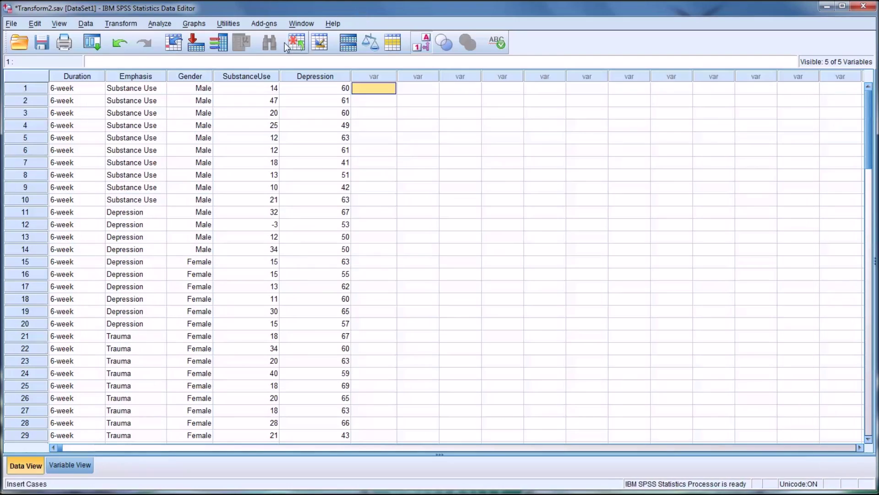
pyautogui.click(124, 23)
pyautogui.click(136, 39)
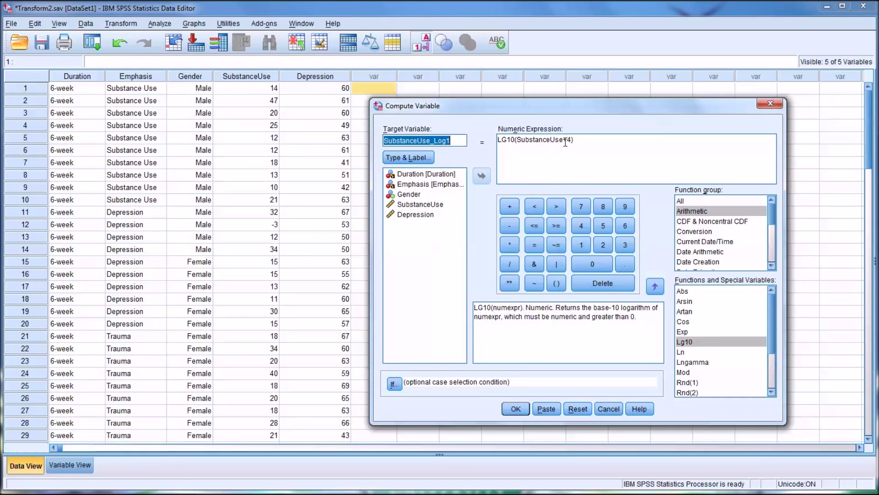
pyautogui.moveTo(563, 140); pyautogui.dragTo(519, 140)
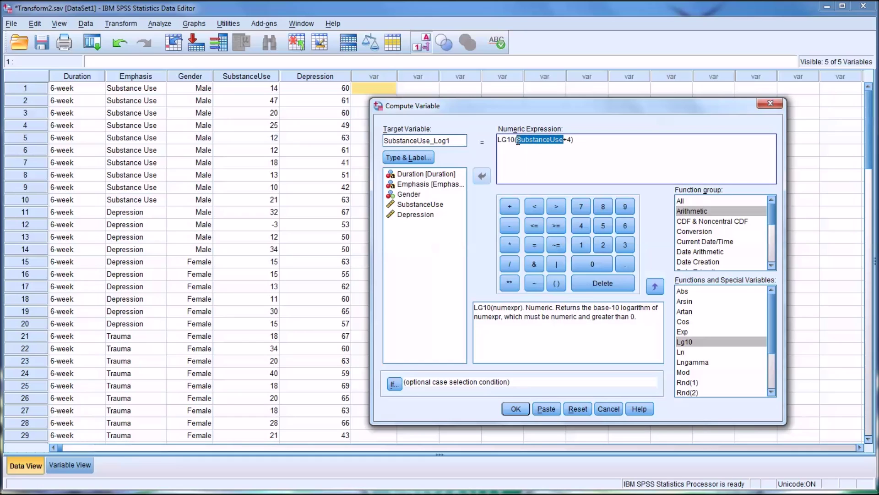
pyautogui.press('Delete')
pyautogui.press('Delete')
pyautogui.press('Delete')
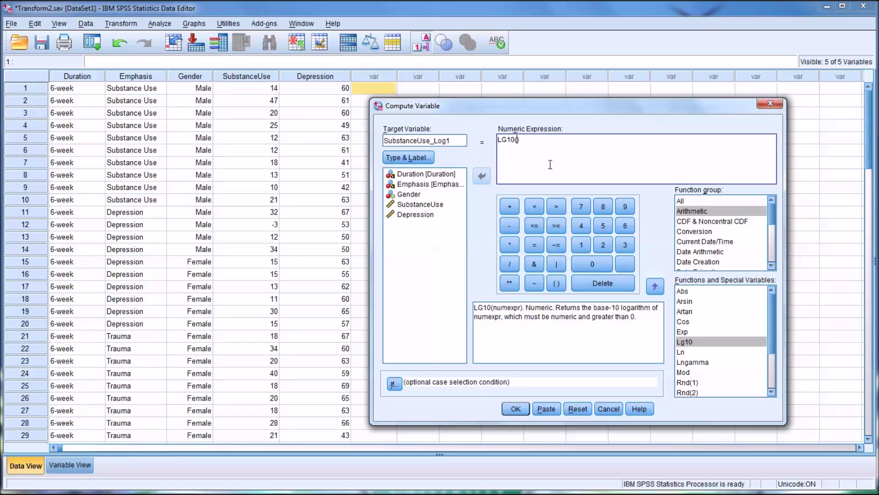
pyautogui.click(409, 218)
pyautogui.doubleClick(409, 218)
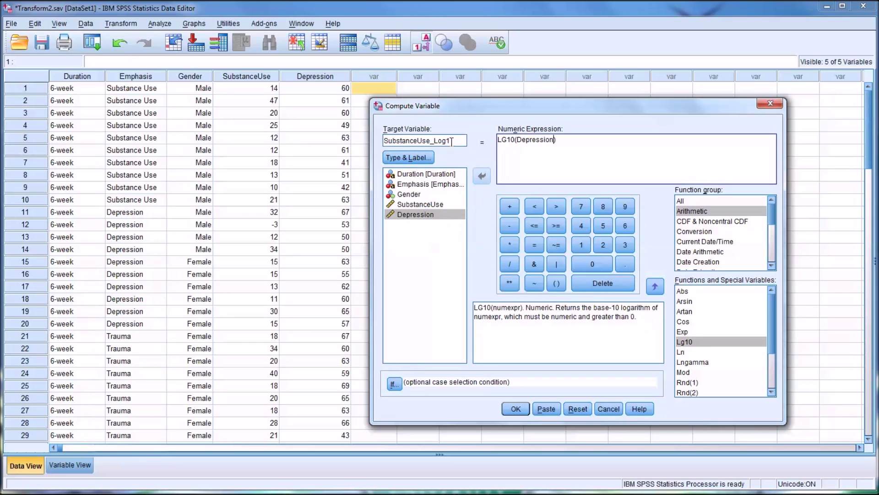
# Rename the target variable to Depression_Log
pyautogui.moveTo(432, 141); pyautogui.dragTo(385, 146)
pyautogui.write('De')
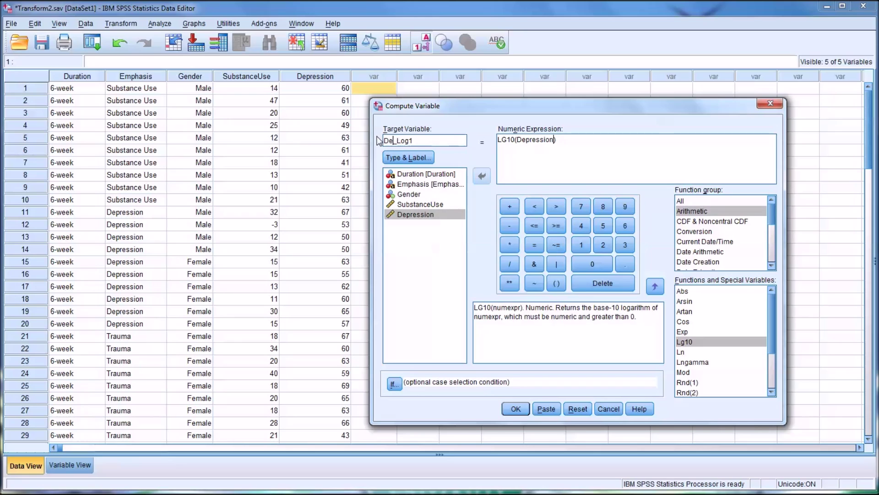
pyautogui.write('pression')
pyautogui.click(447, 140)
pyautogui.press('BackSpace')
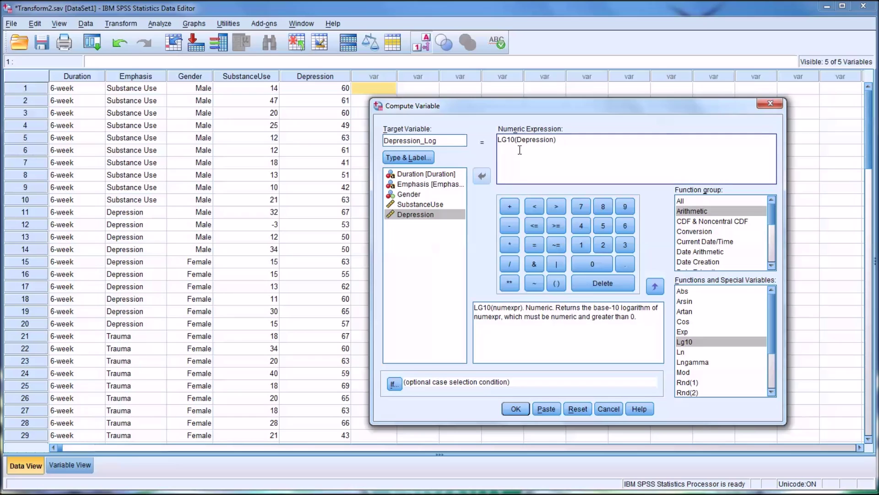
# Change the expression to LG10(70+1-Depression) and compute Depression_Log
pyautogui.write('70+1')
pyautogui.write('-')
pyautogui.moveTo(576, 140); pyautogui.dragTo(515, 142)
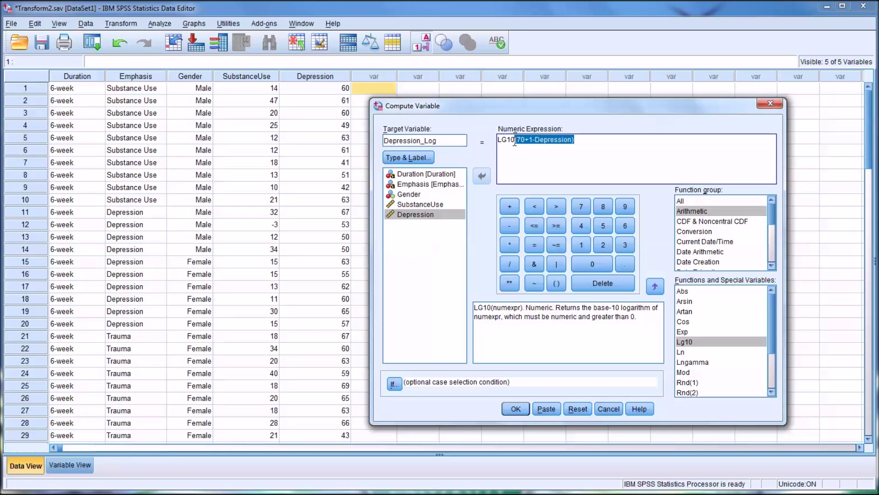
pyautogui.moveTo(578, 141); pyautogui.dragTo(496, 141)
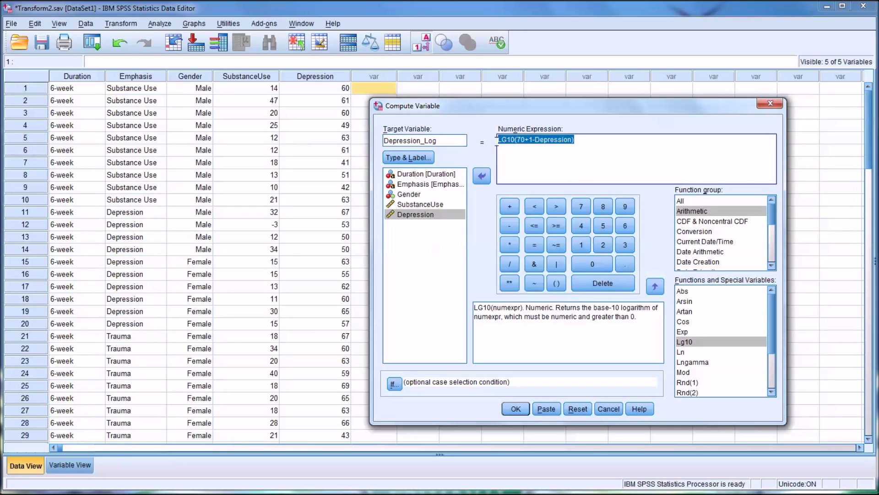
pyautogui.click(582, 141)
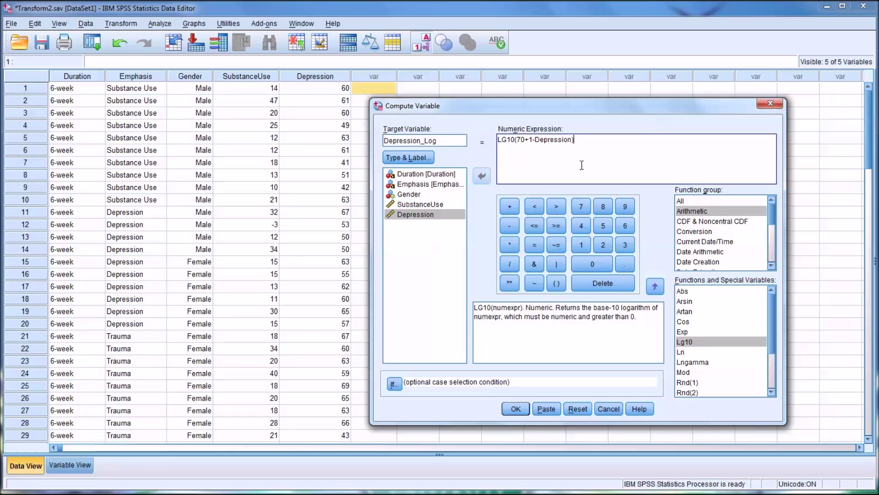
pyautogui.click(514, 409)
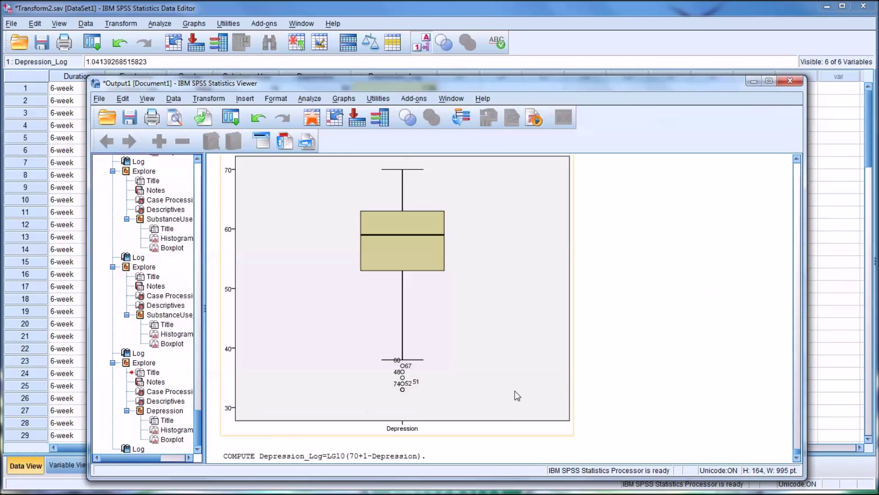
# Run Explore with Depression_Log replacing Depression as the dependent variable
pyautogui.click(581, 15)
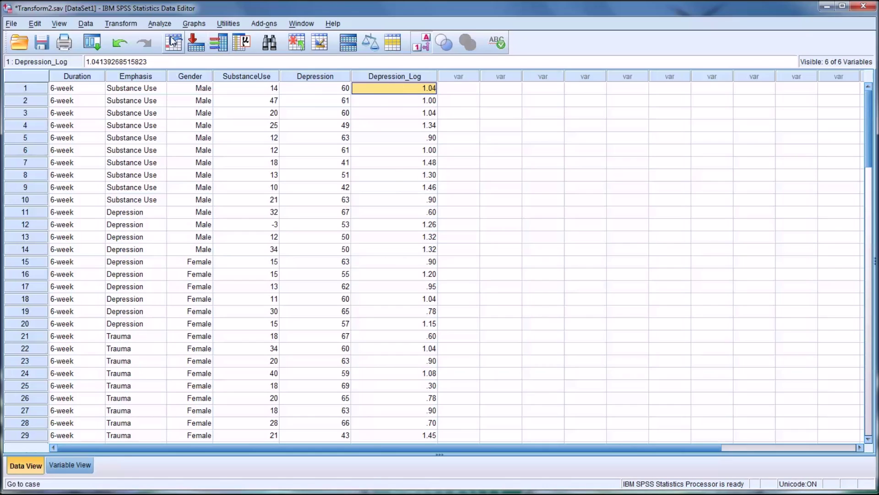
pyautogui.click(160, 25)
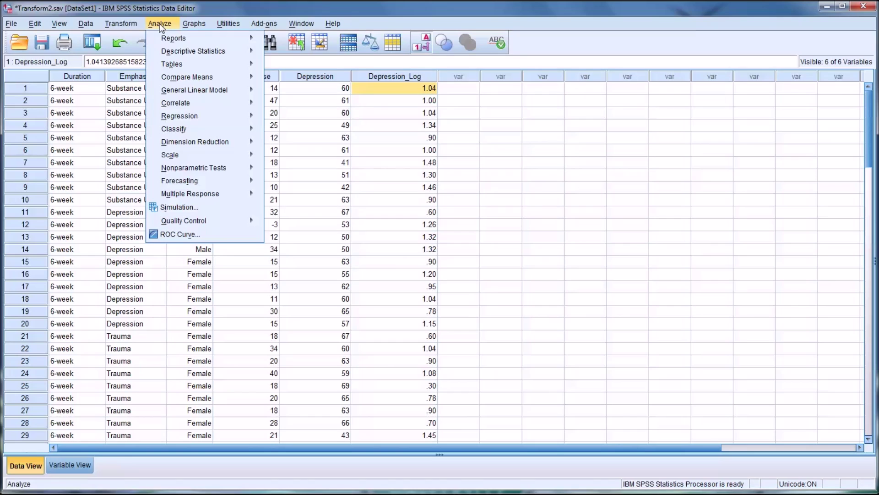
pyautogui.moveTo(185, 50)
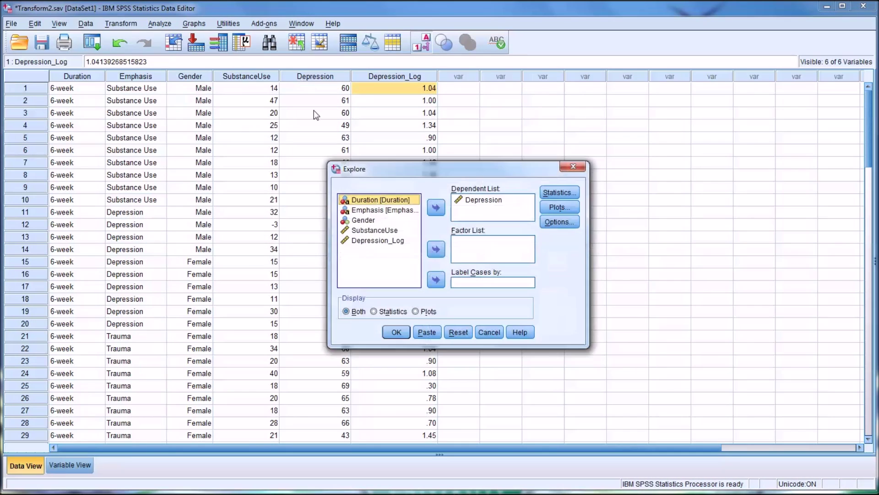
pyautogui.click(483, 202)
pyautogui.click(440, 209)
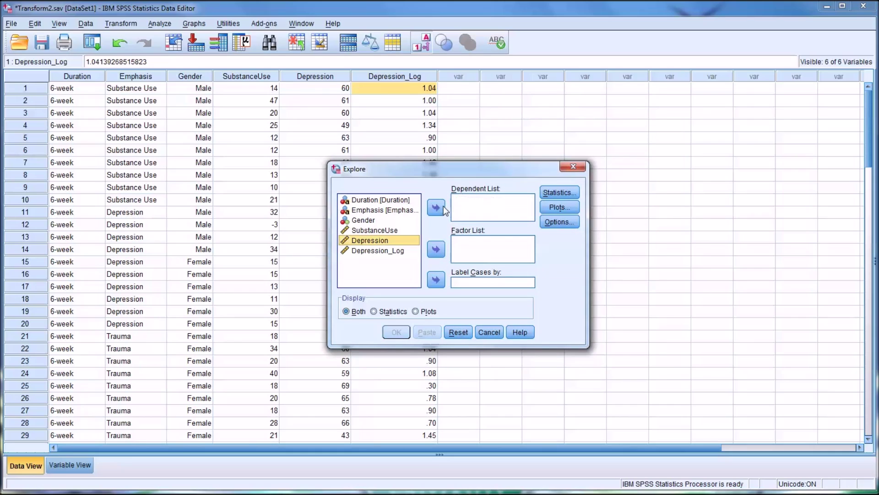
pyautogui.click(377, 250)
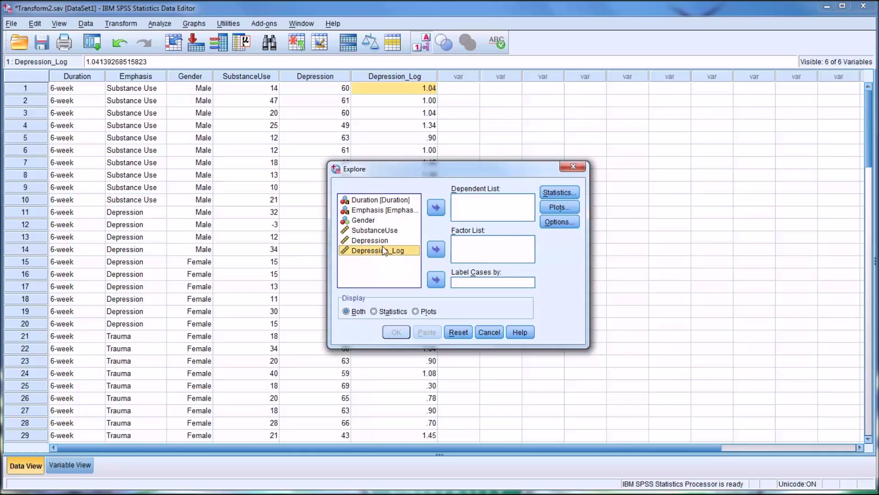
pyautogui.click(437, 208)
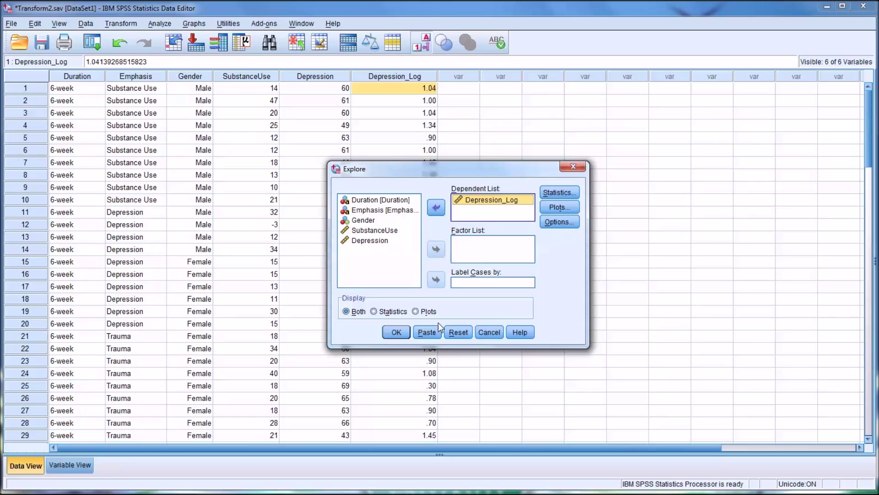
pyautogui.click(397, 332)
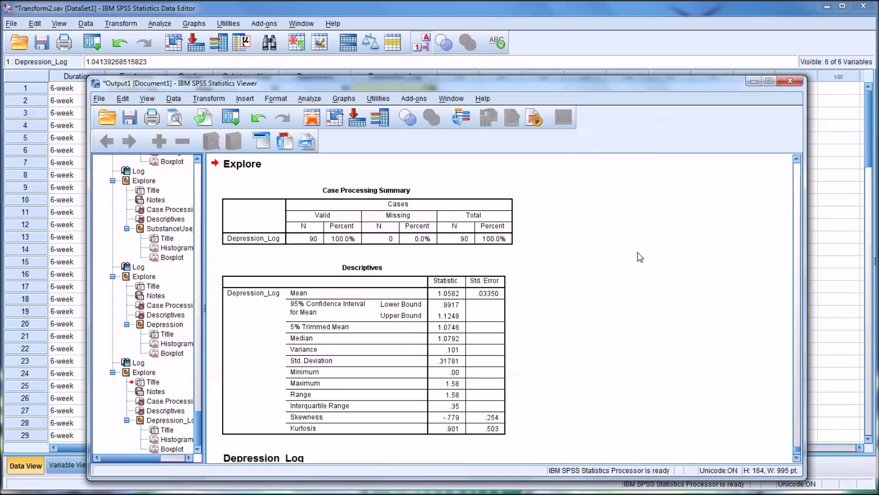
pyautogui.scroll(-2, 581, 280)
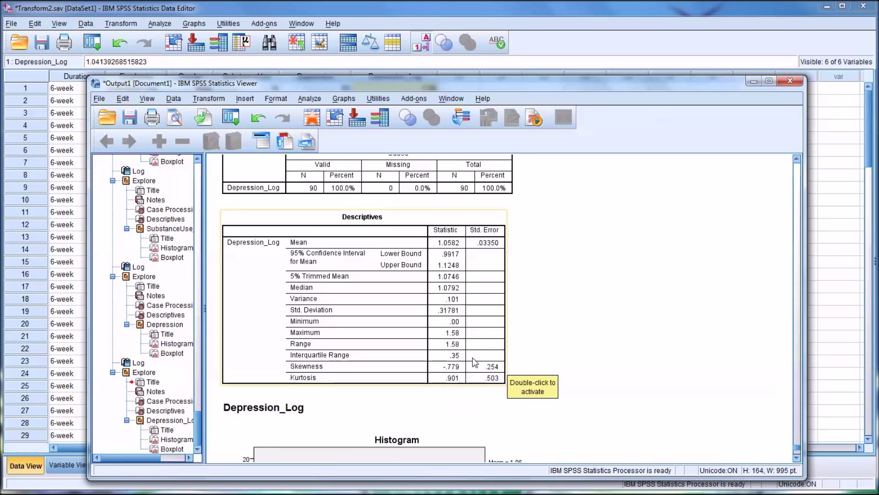
pyautogui.scroll(-6, 474, 362)
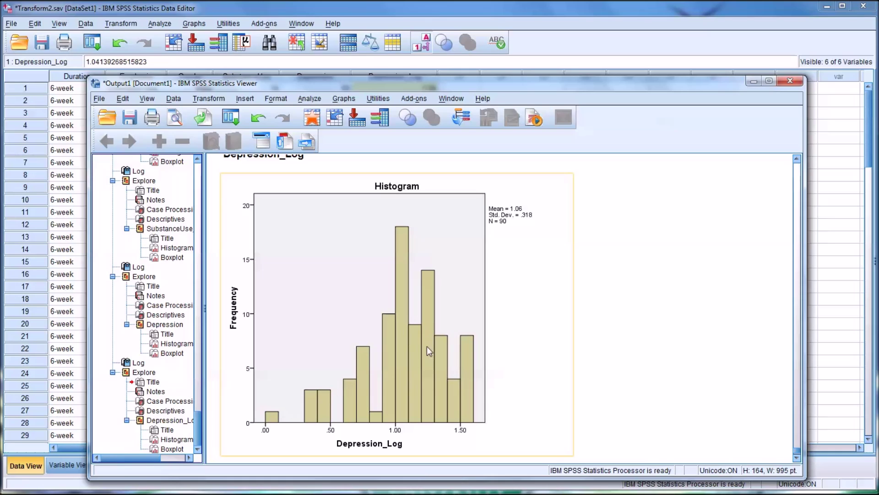
pyautogui.scroll(3, 463, 332)
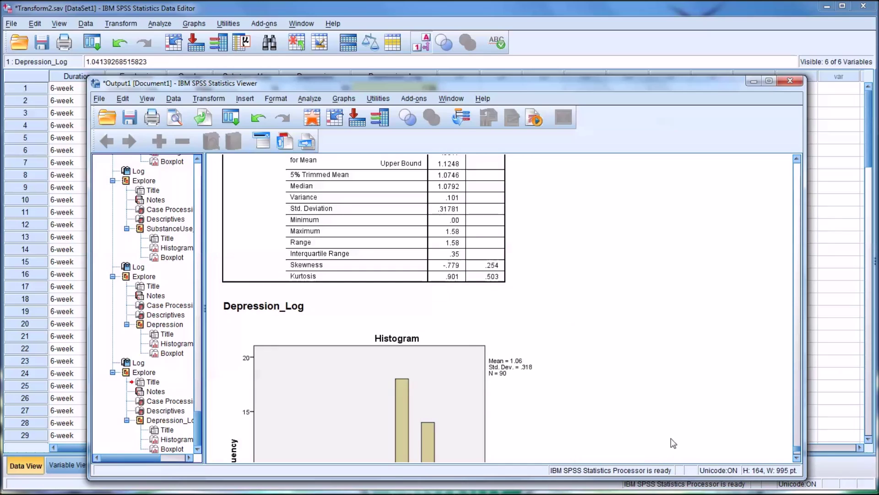
pyautogui.scroll(-3, 605, 395)
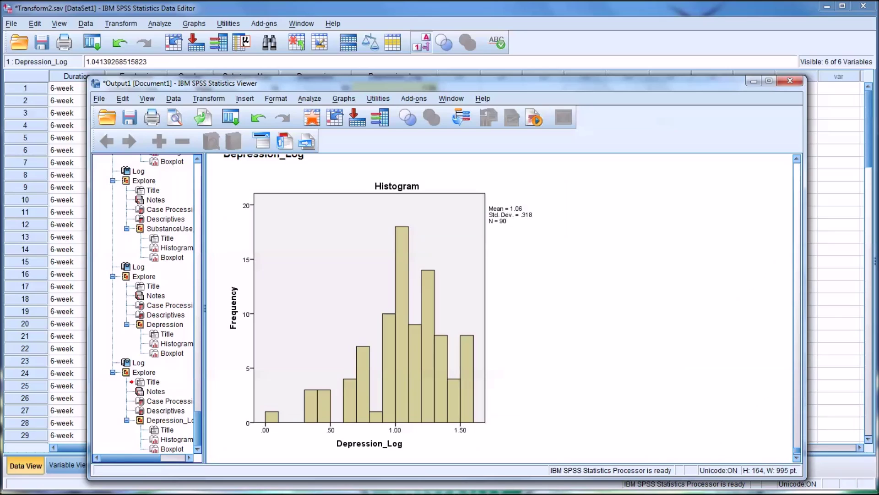
pyautogui.scroll(3, 490, 320)
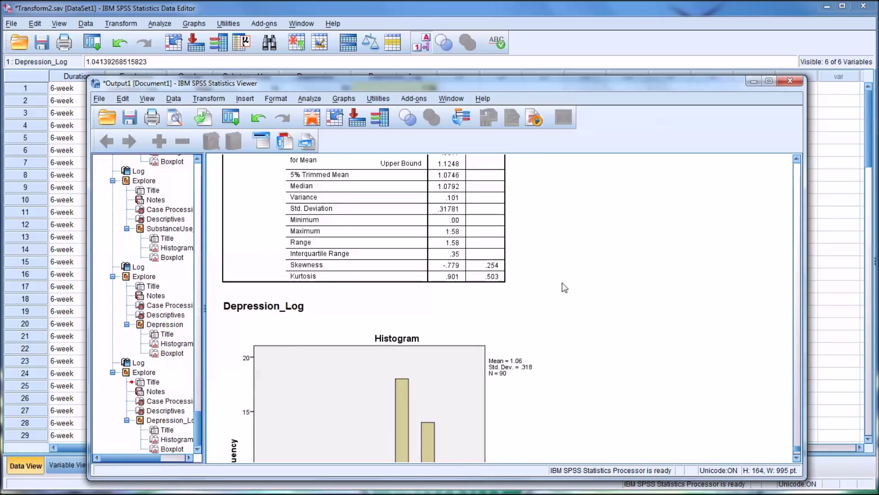
pyautogui.scroll(1, 456, 278)
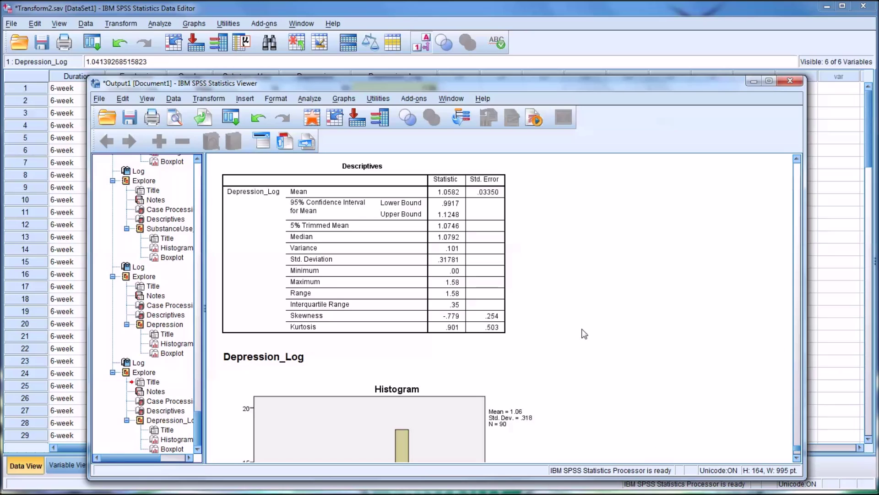
pyautogui.scroll(-1, 585, 334)
pyautogui.scroll(-3, 584, 333)
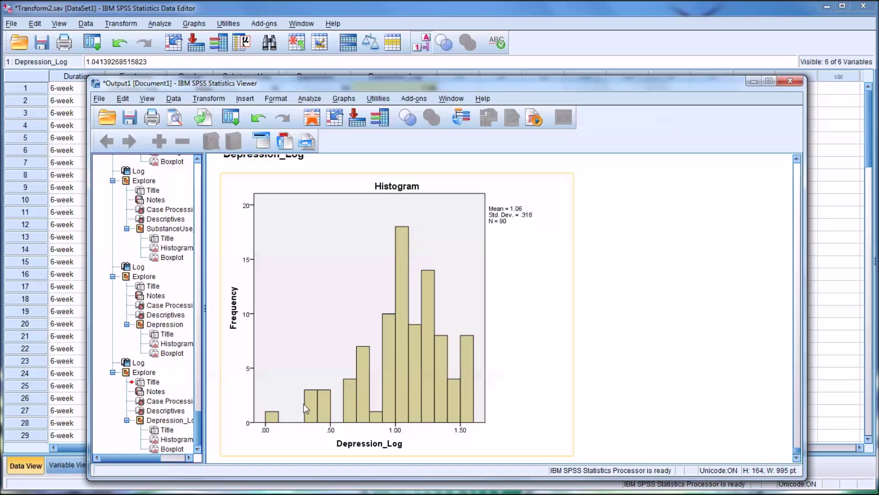
pyautogui.scroll(5, 429, 370)
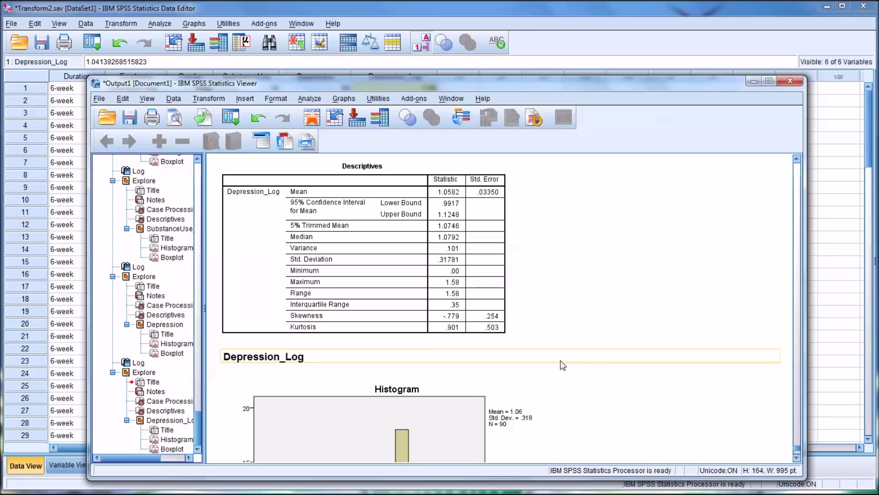
pyautogui.scroll(10, 506, 338)
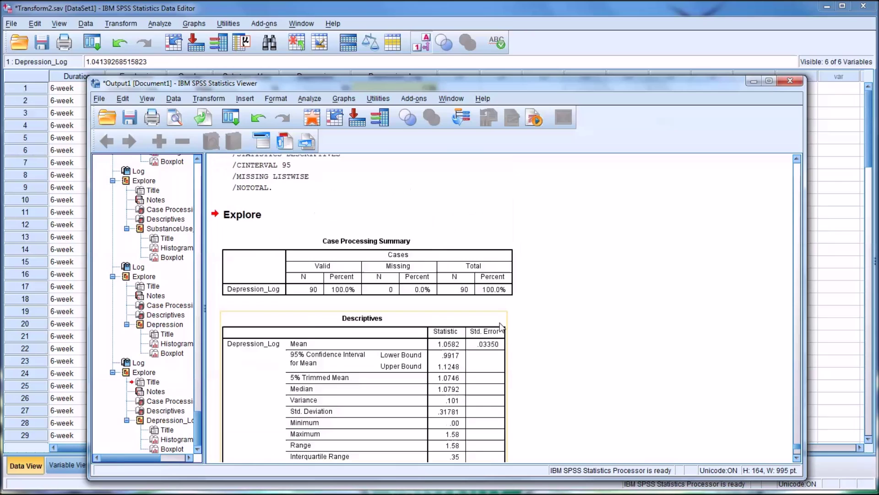
pyautogui.scroll(5, 507, 338)
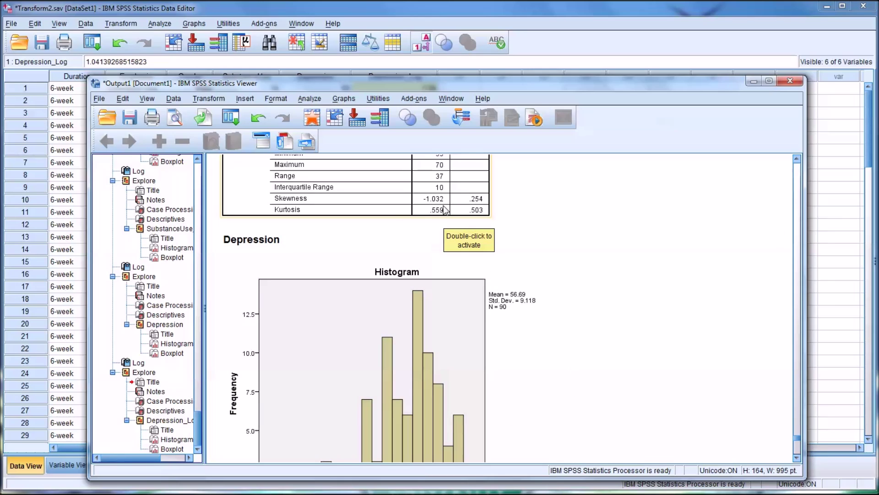
pyautogui.scroll(-3, 458, 220)
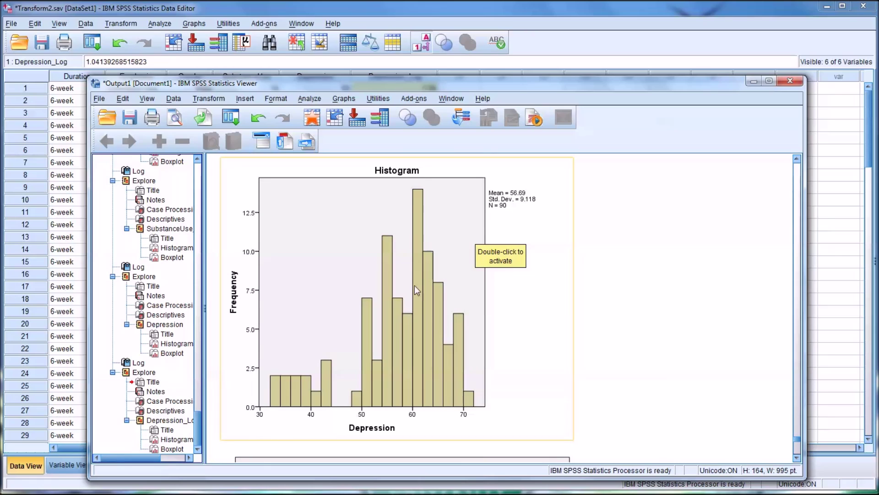
pyautogui.scroll(-15, 434, 334)
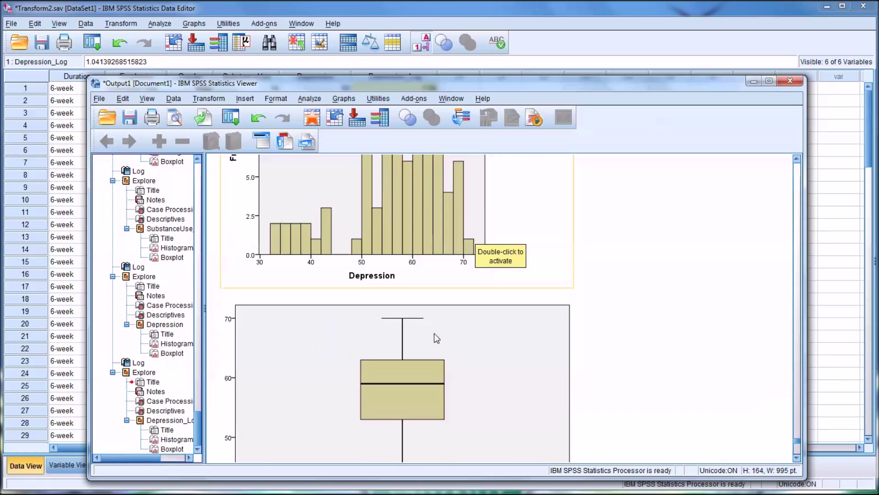
pyautogui.scroll(-18, 434, 333)
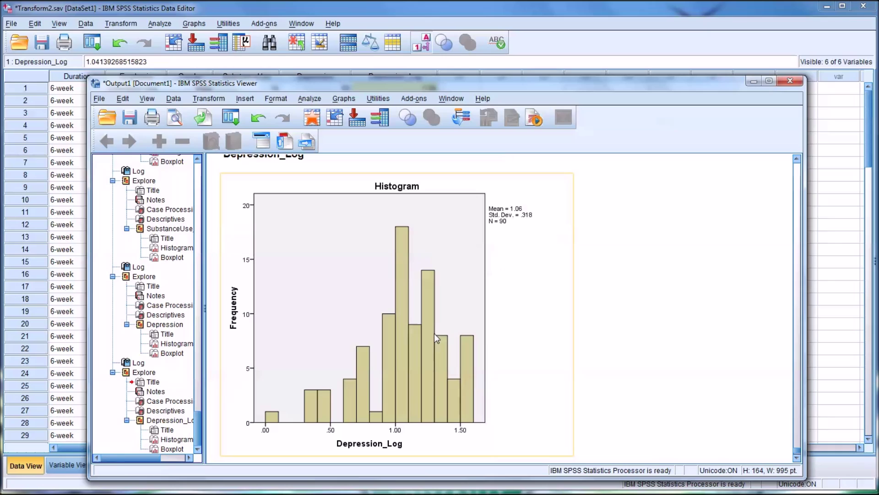